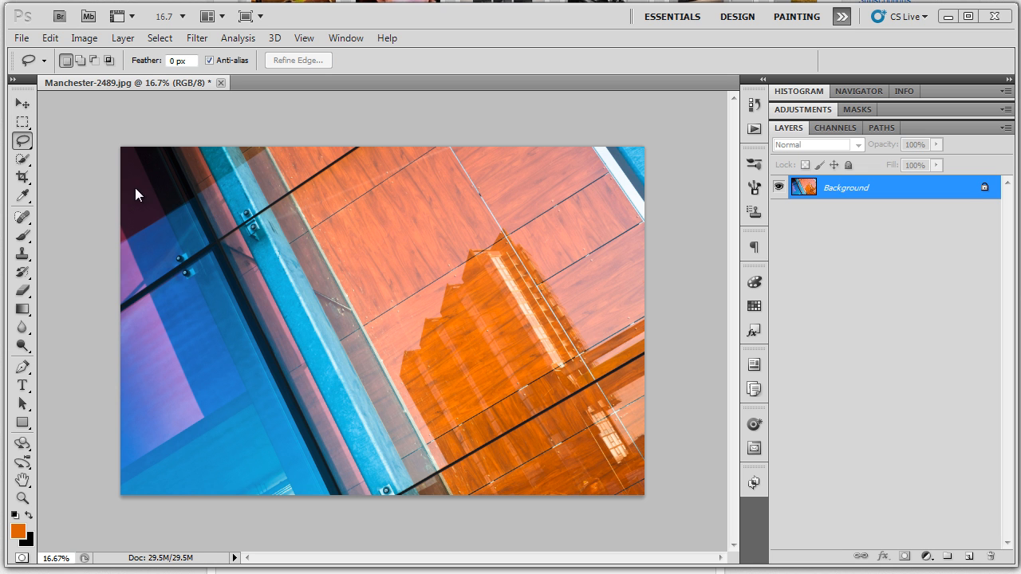
left_click(848, 127)
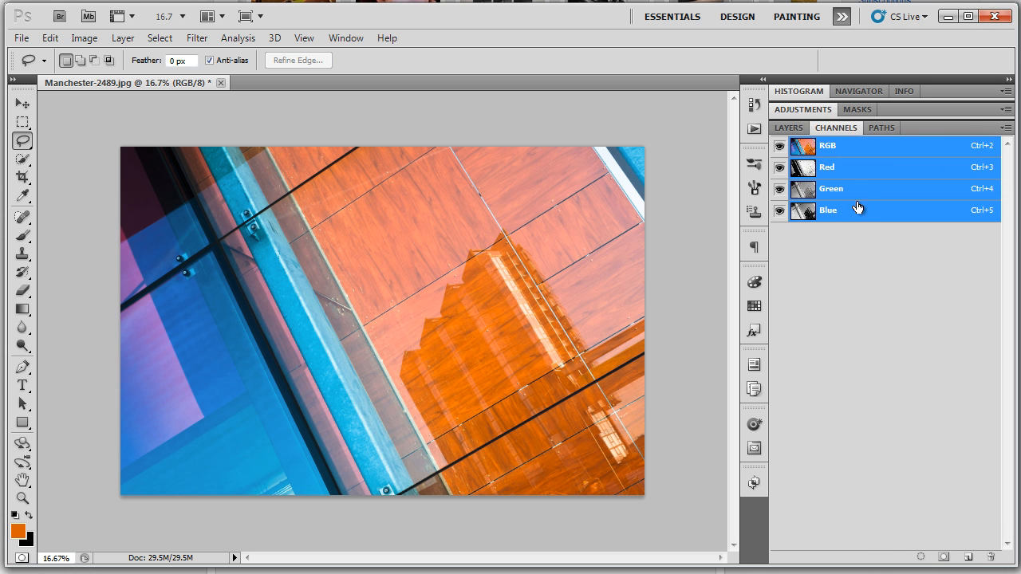
left_click(789, 129)
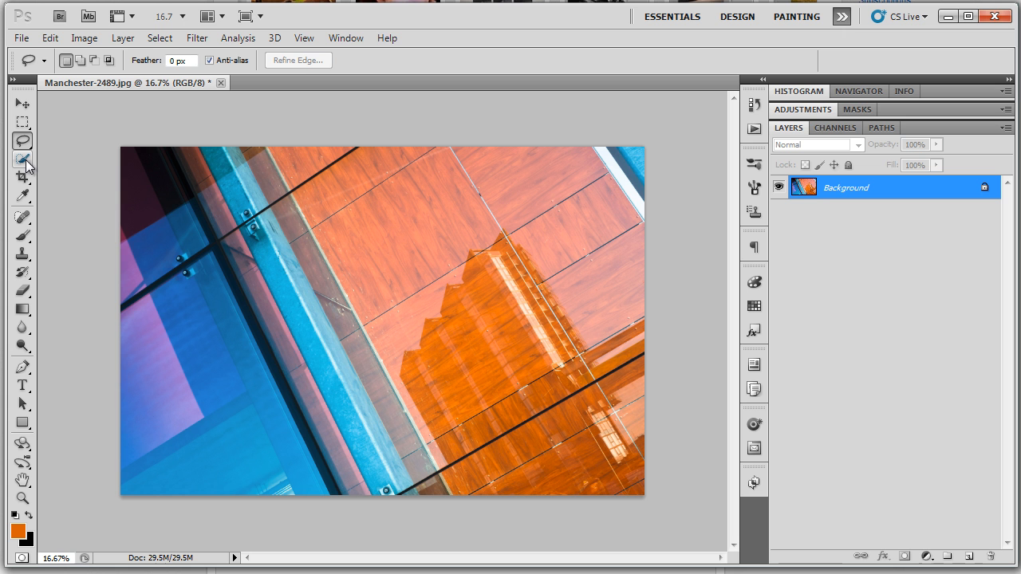
Start a Color Range selection with the selection preview set to None and Fuzziness at 200.
left_click(159, 38)
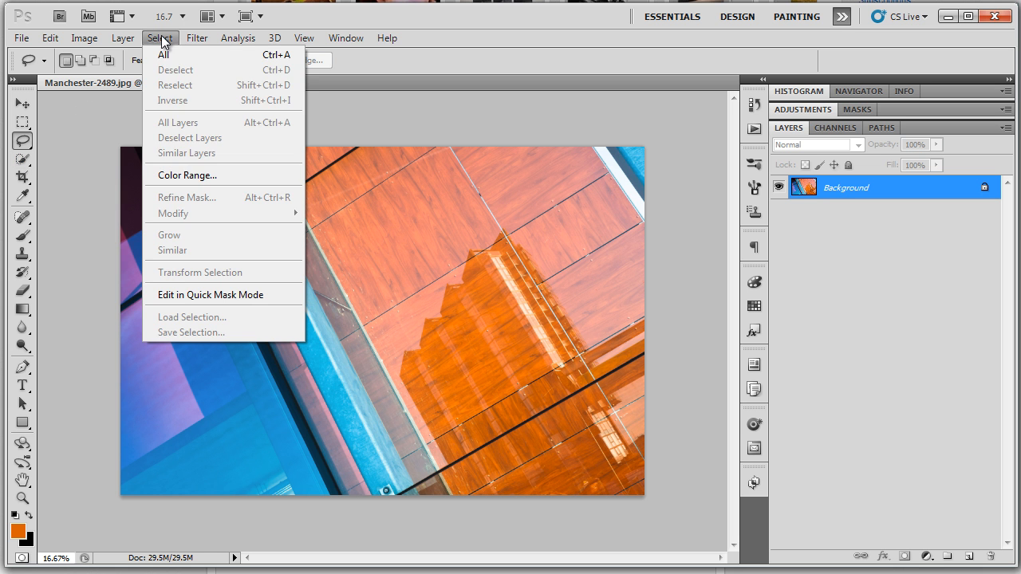
left_click(168, 181)
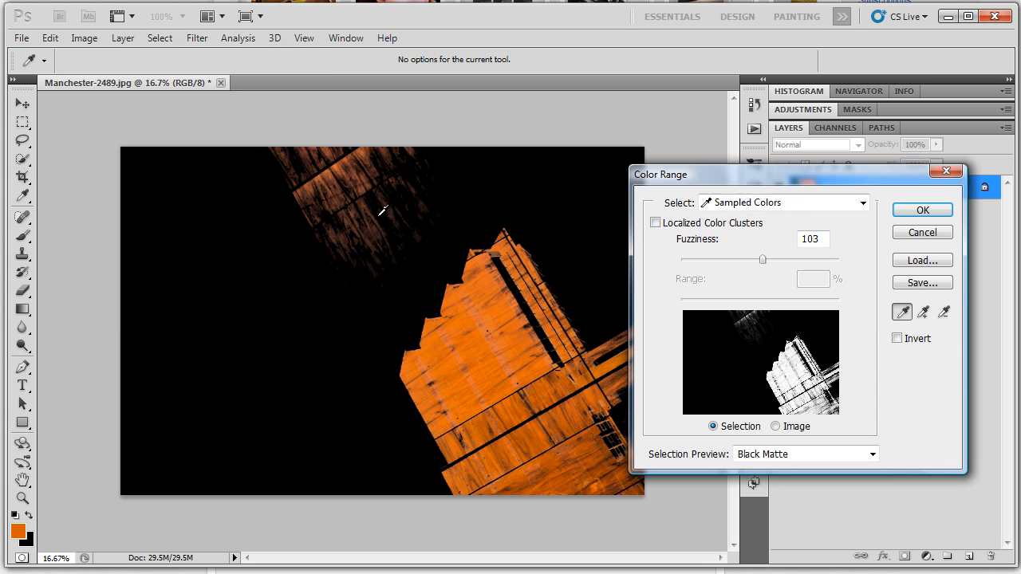
mouse_move(754, 188)
left_mouse_down()
mouse_move(759, 168)
mouse_move(775, 170)
mouse_move(769, 180)
left_mouse_up()
left_click(887, 444)
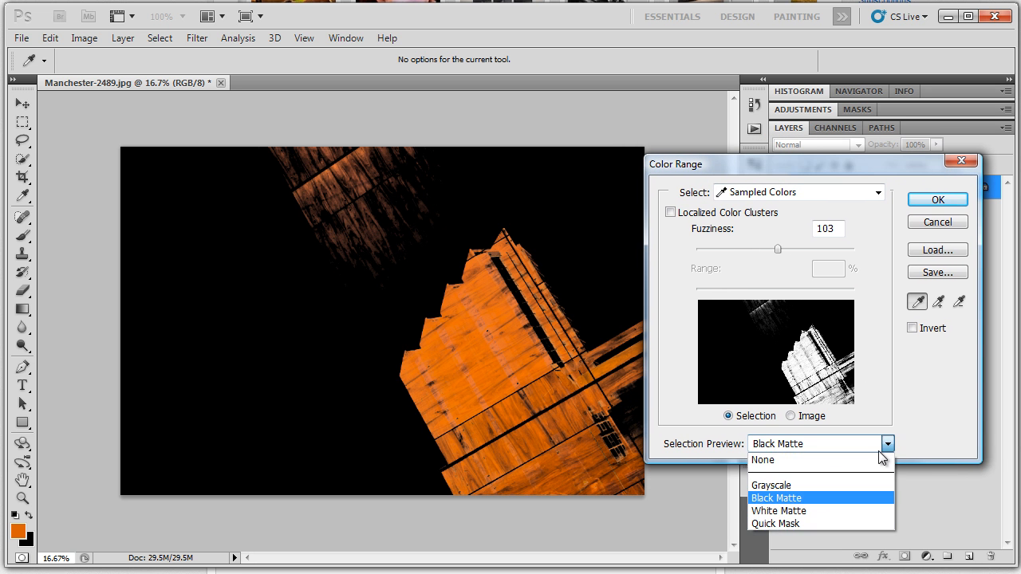
left_click(813, 461)
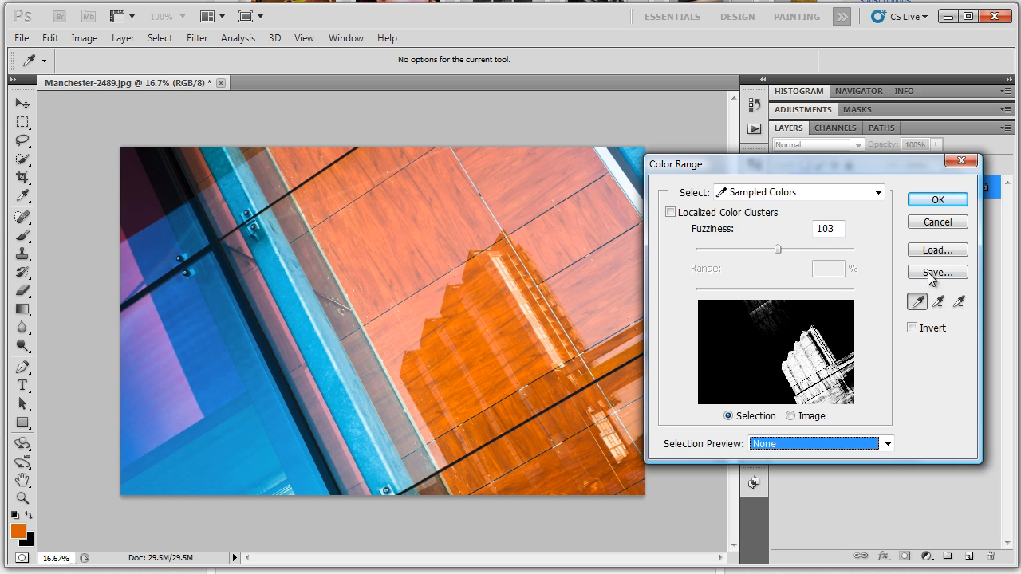
left_click_drag(781, 253, 856, 250)
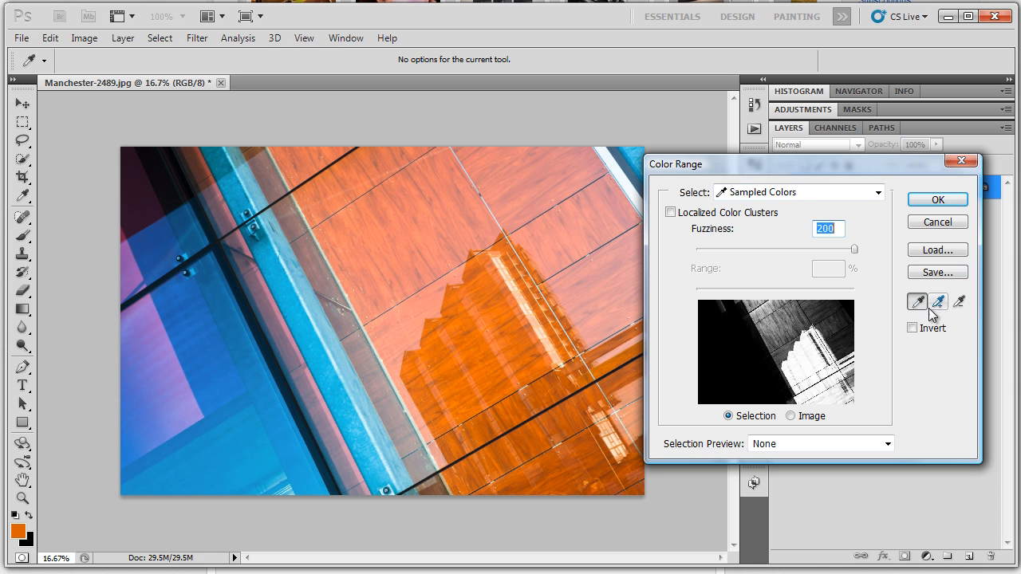
Sample the blue glass area, preview the selection in Grayscale and set Fuzziness to 106.
left_click(221, 377)
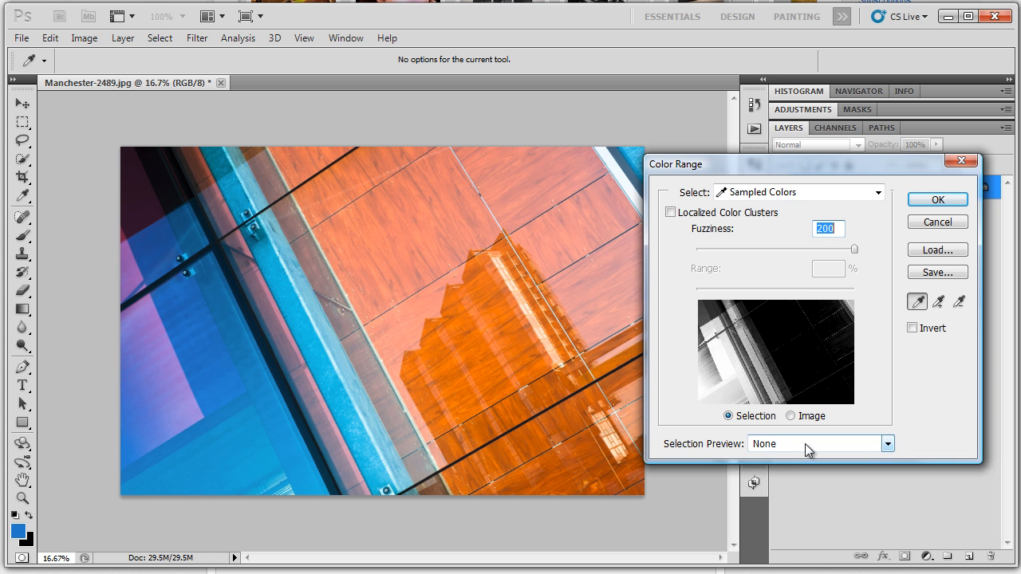
left_click(887, 445)
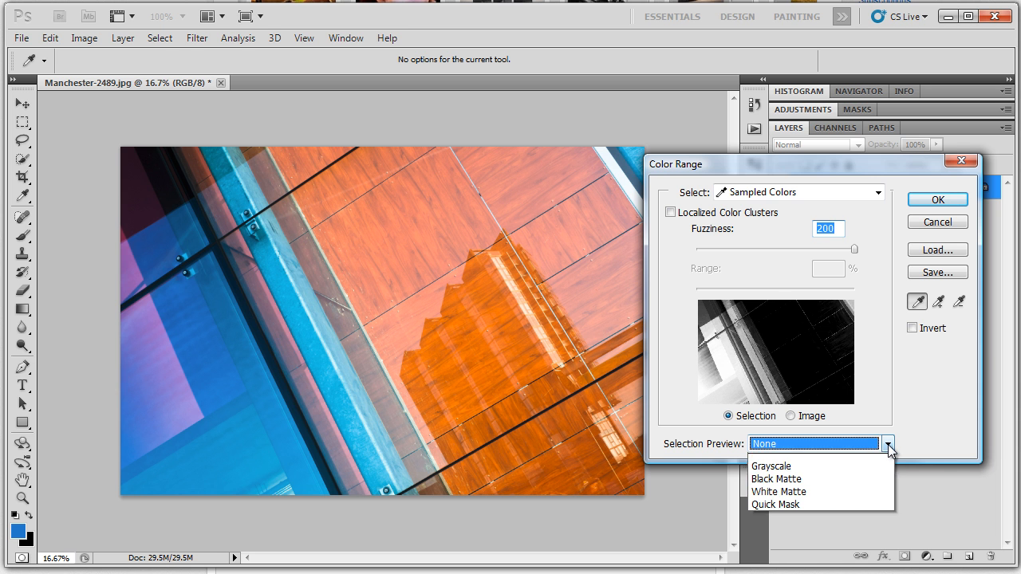
left_click(856, 480)
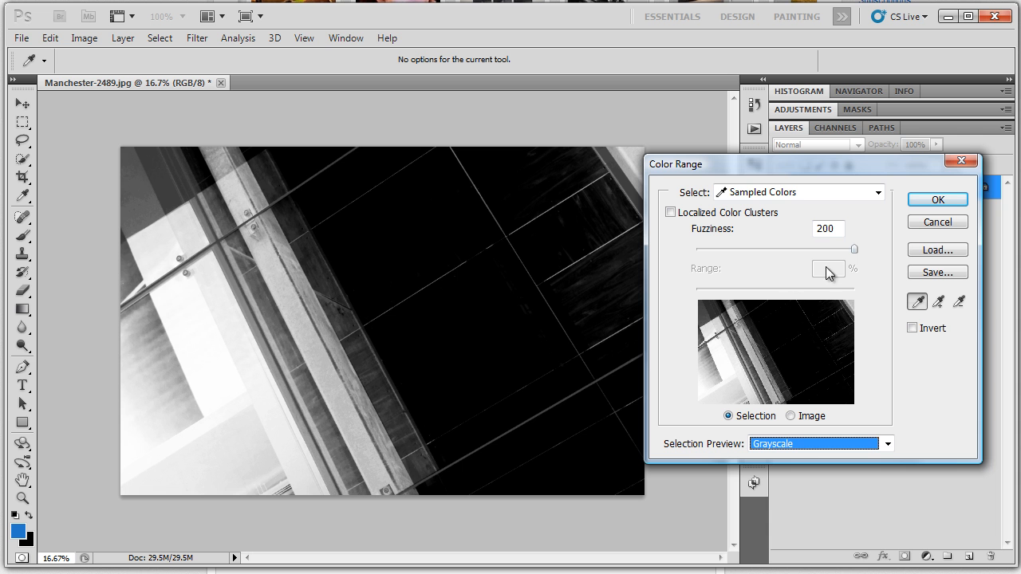
left_click_drag(851, 248, 780, 261)
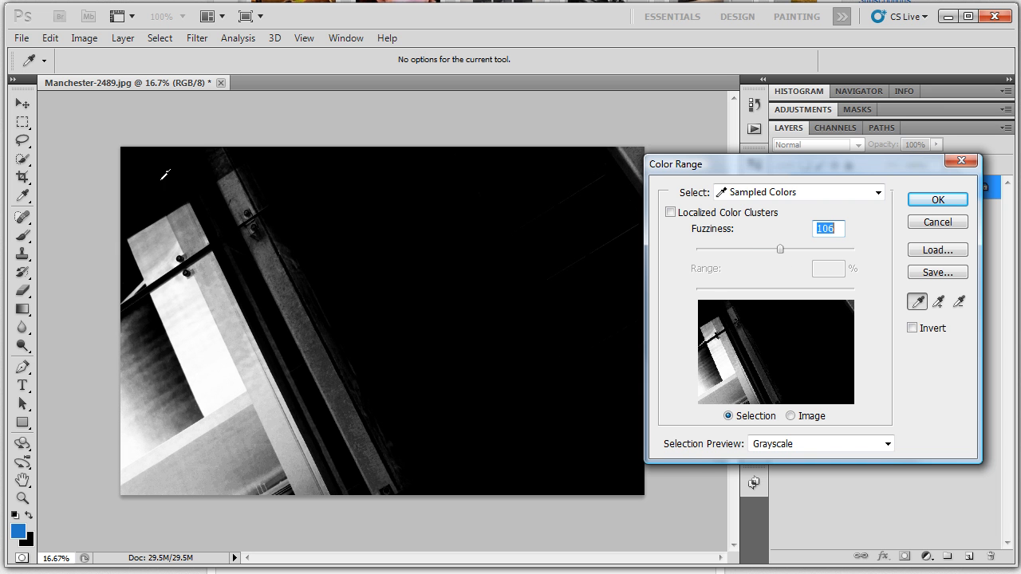
Sample the dark orange building reflection from the full-color image, then preview it in Grayscale with Fuzziness at 155.
left_click(888, 444)
left_click(830, 462)
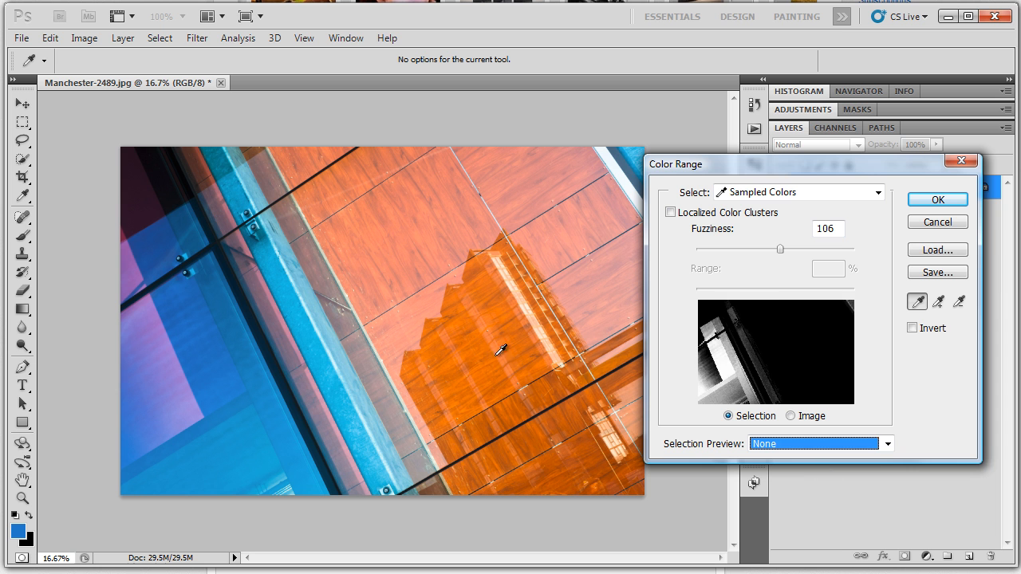
left_click(511, 311)
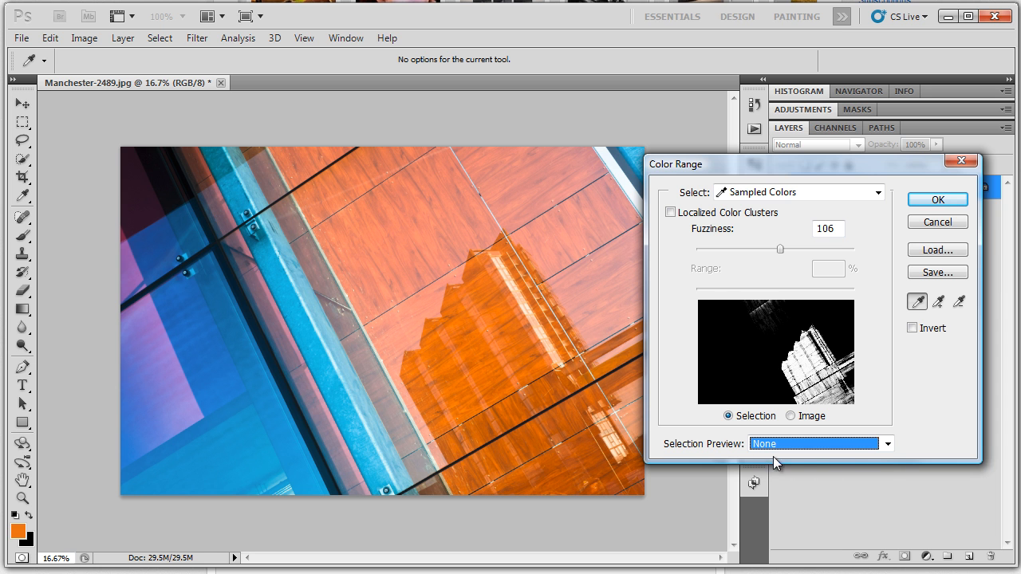
left_click(887, 445)
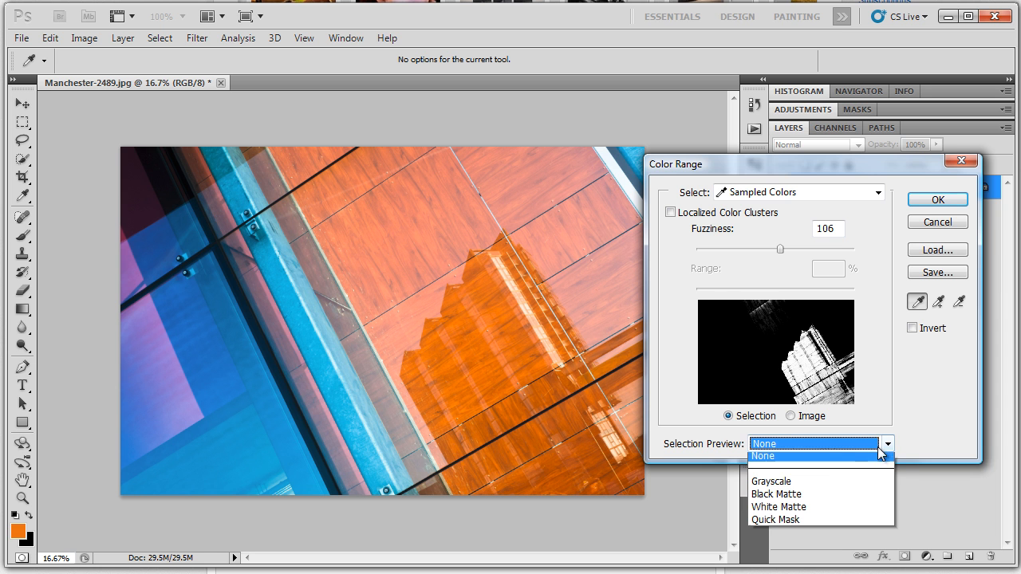
left_click(807, 487)
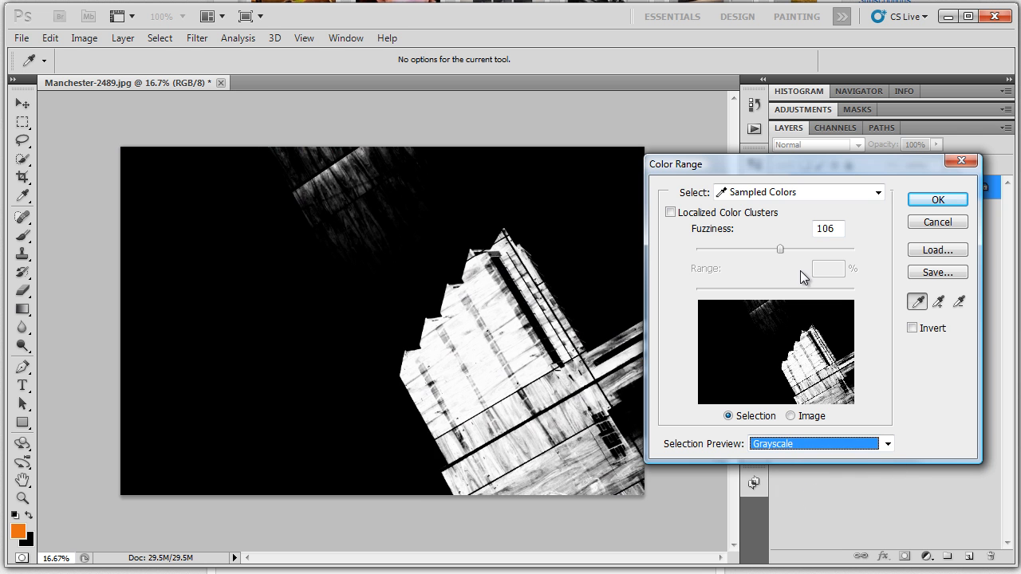
left_click_drag(786, 254, 817, 251)
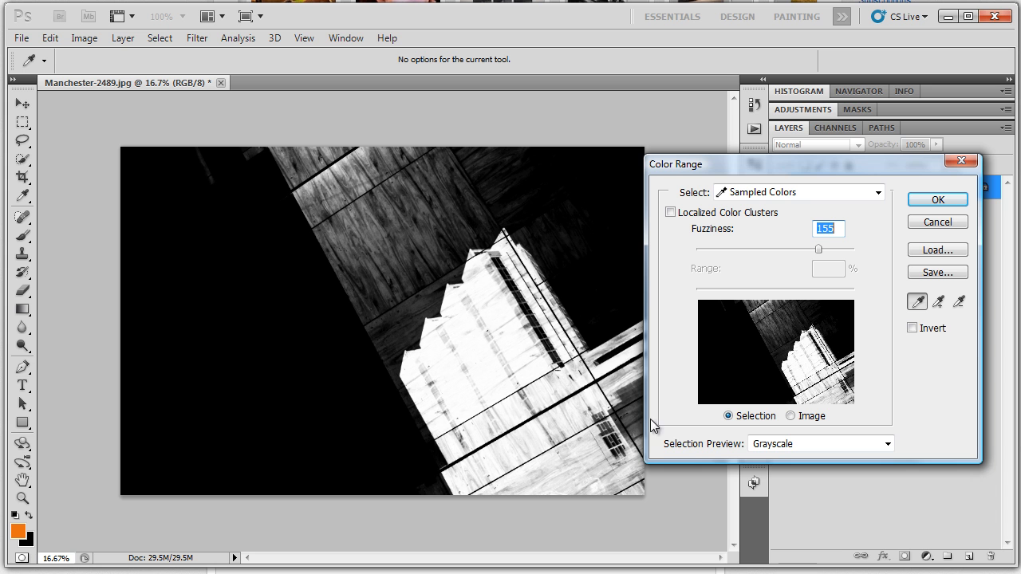
Enable Localized Color Clusters and reduce Fuzziness to 63.
left_click(671, 213)
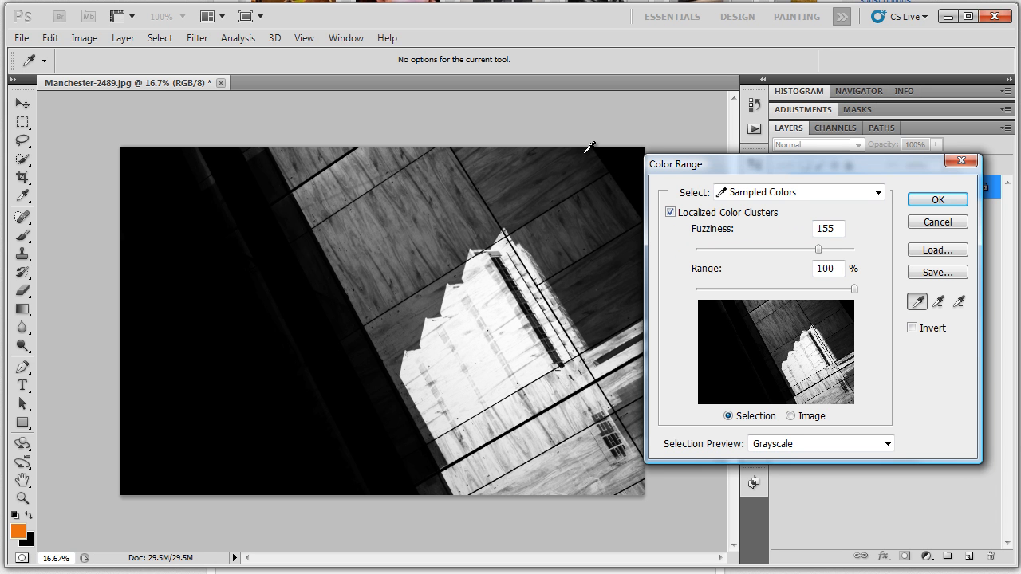
left_click_drag(820, 250, 746, 248)
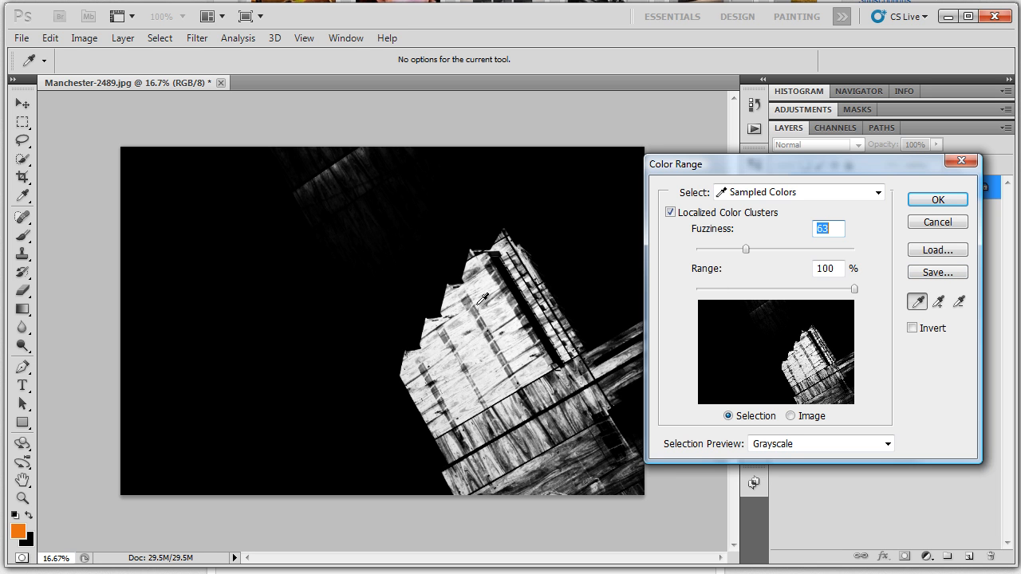
Subtract the light orange wall color near the image's upper edge from the sampled range and set Fuzziness to 102.
key("alt")
left_click(324, 170)
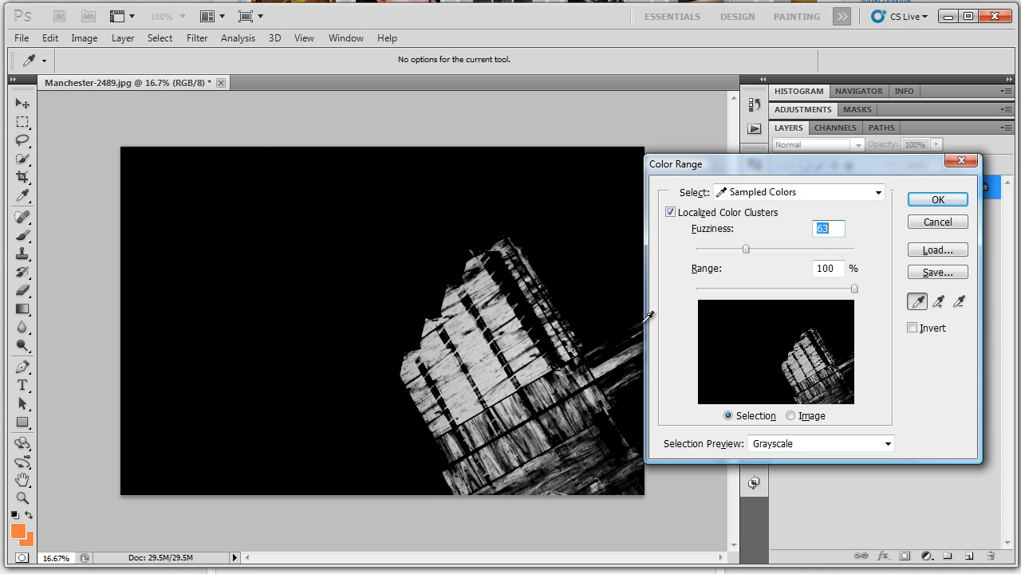
left_click_drag(750, 247, 777, 248)
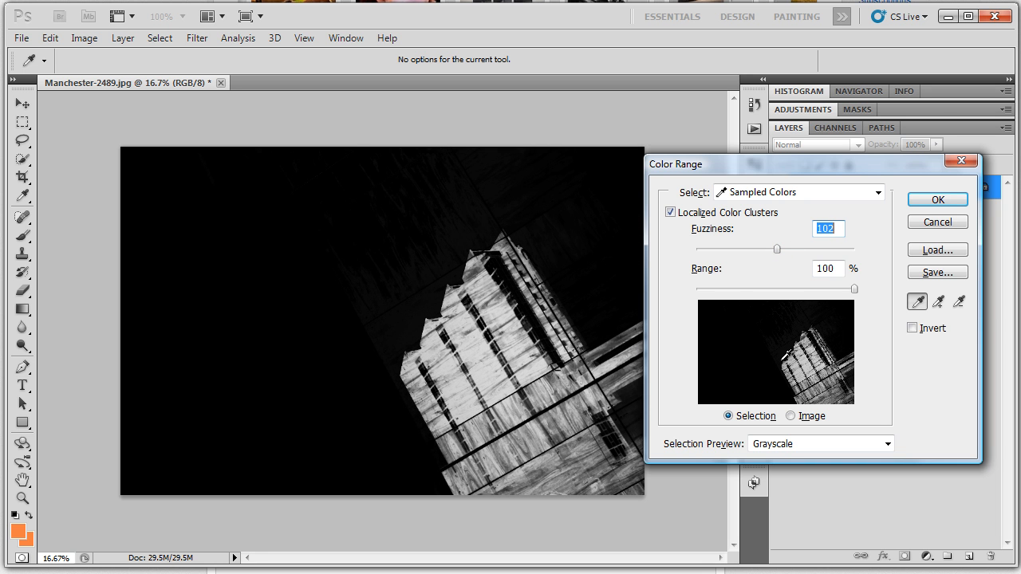
Keep Sampled Colors as the selection source and apply the color range selection.
left_click(878, 193)
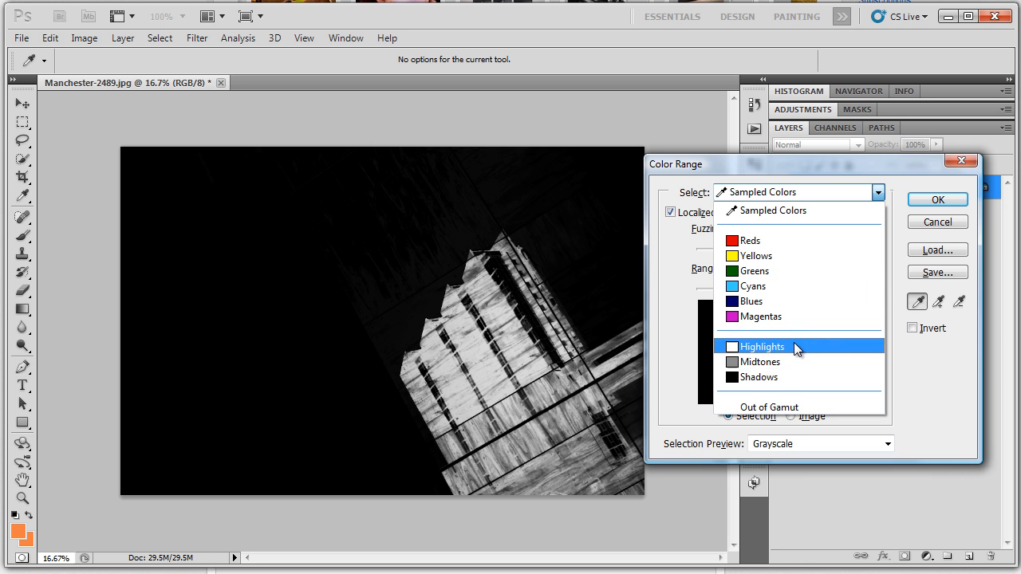
left_click(878, 194)
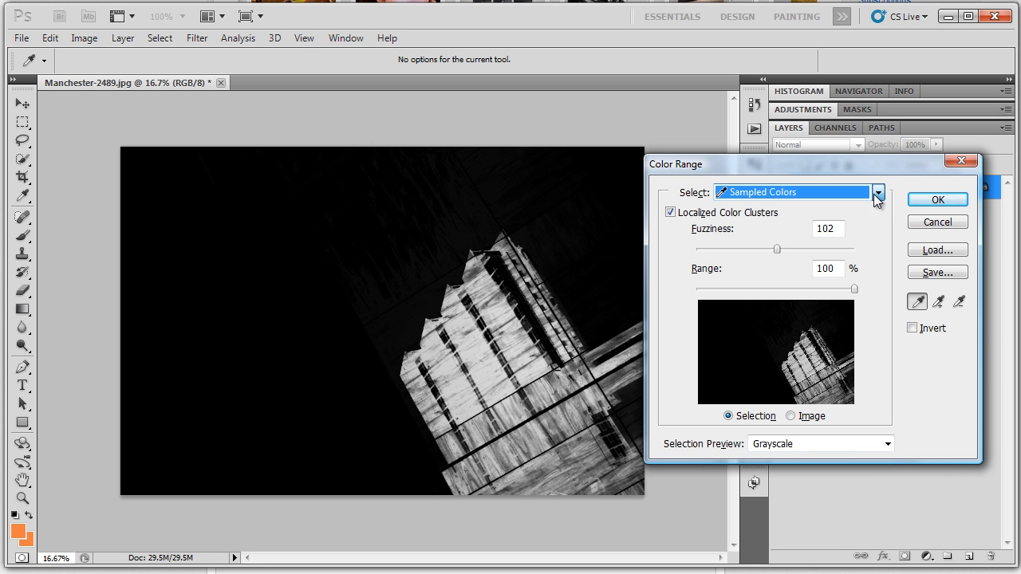
left_click(935, 200)
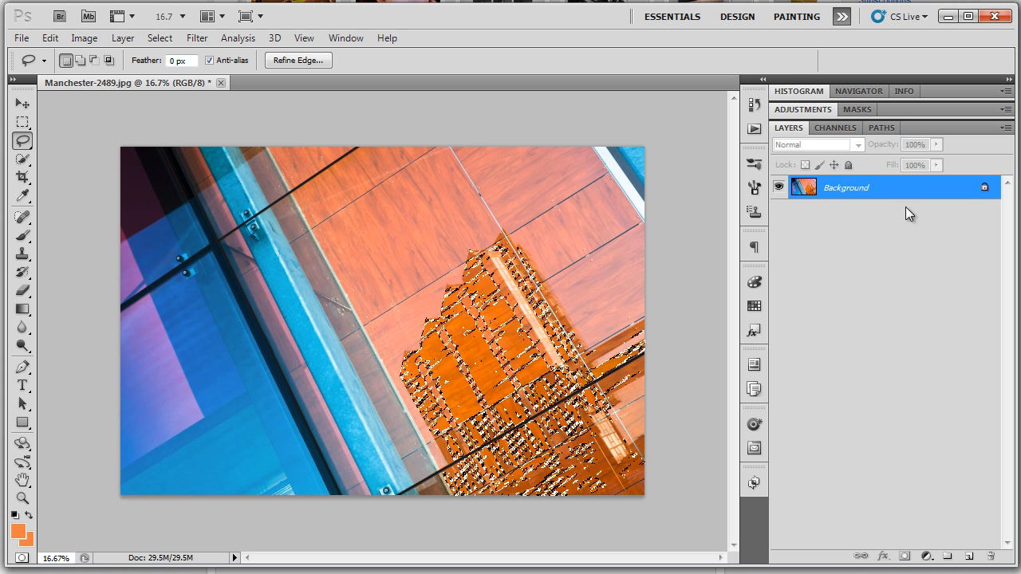
Duplicate the Background layer and add a layer mask to the copy from the selection.
left_click_drag(907, 194, 970, 557)
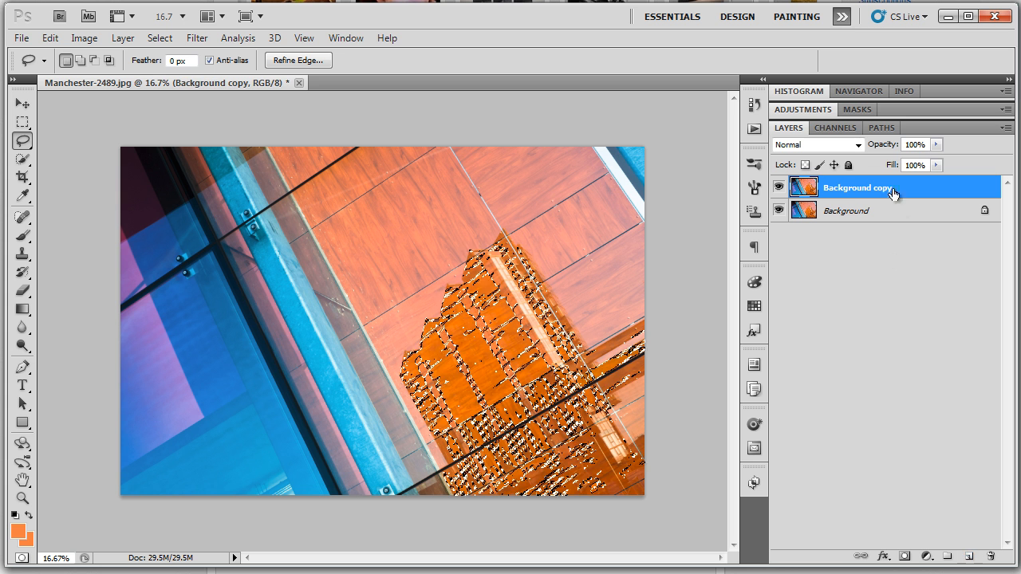
left_click(905, 558)
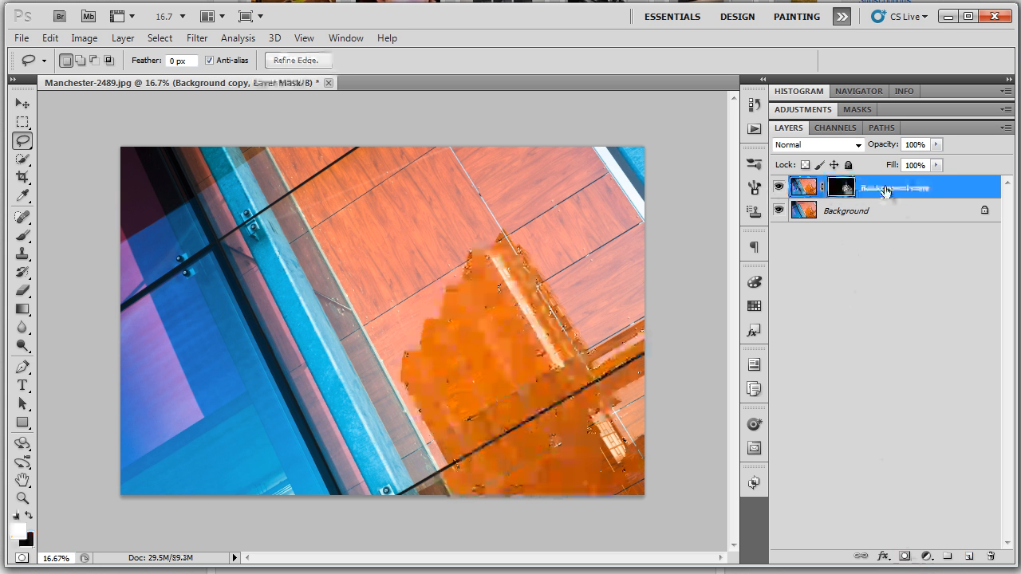
Display the Background copy layer's mask alone and increase its contrast with Levels, setting the white input level to 74.
left_click(848, 187, "alt")
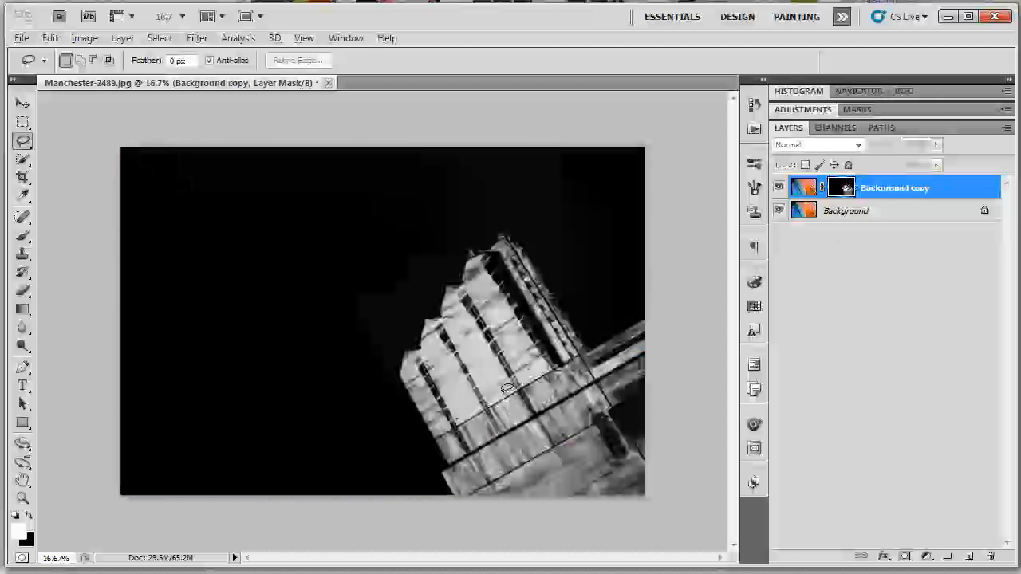
left_click(86, 40)
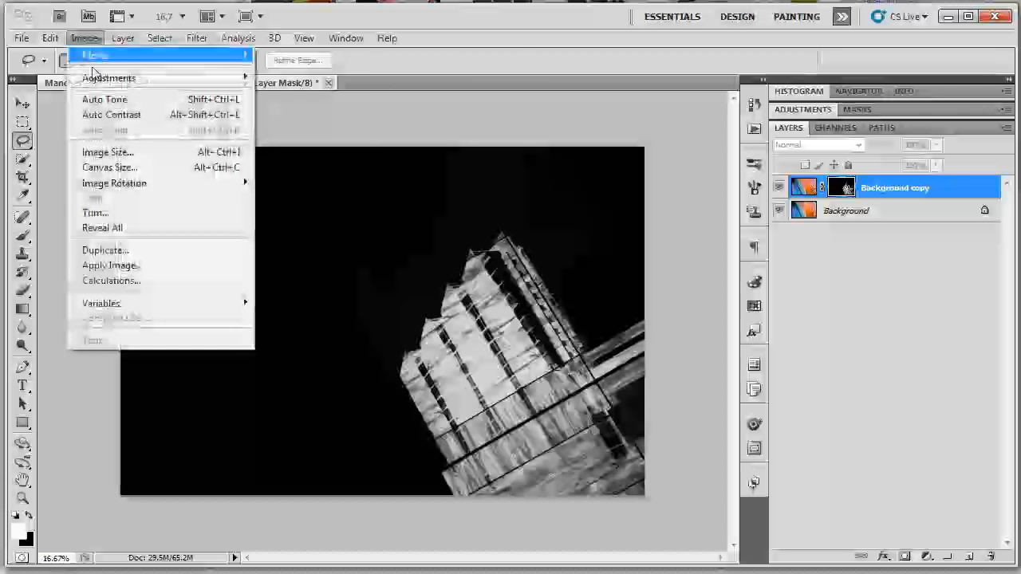
mouse_move(96, 76)
left_click(275, 93)
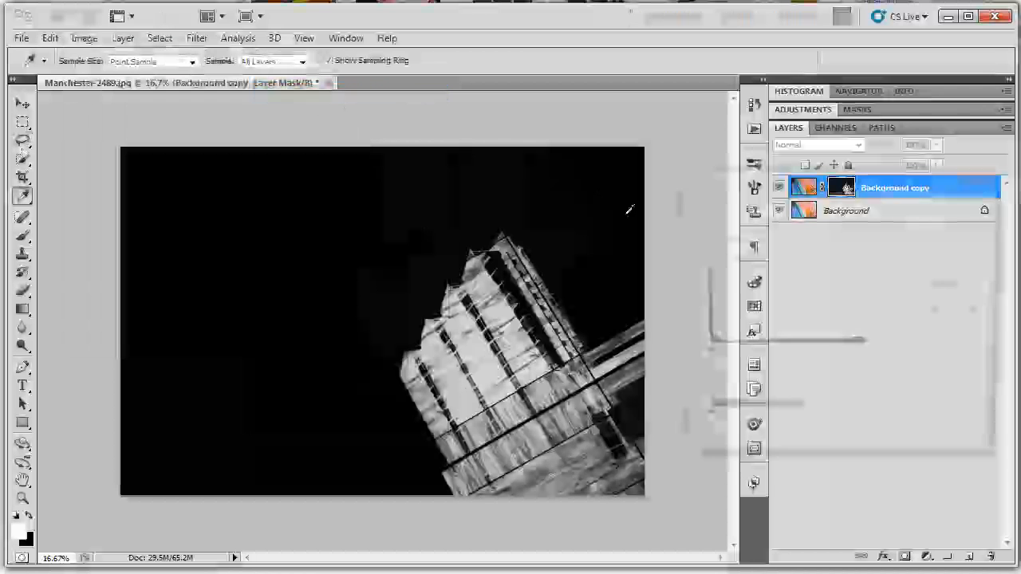
left_click_drag(902, 360, 726, 357)
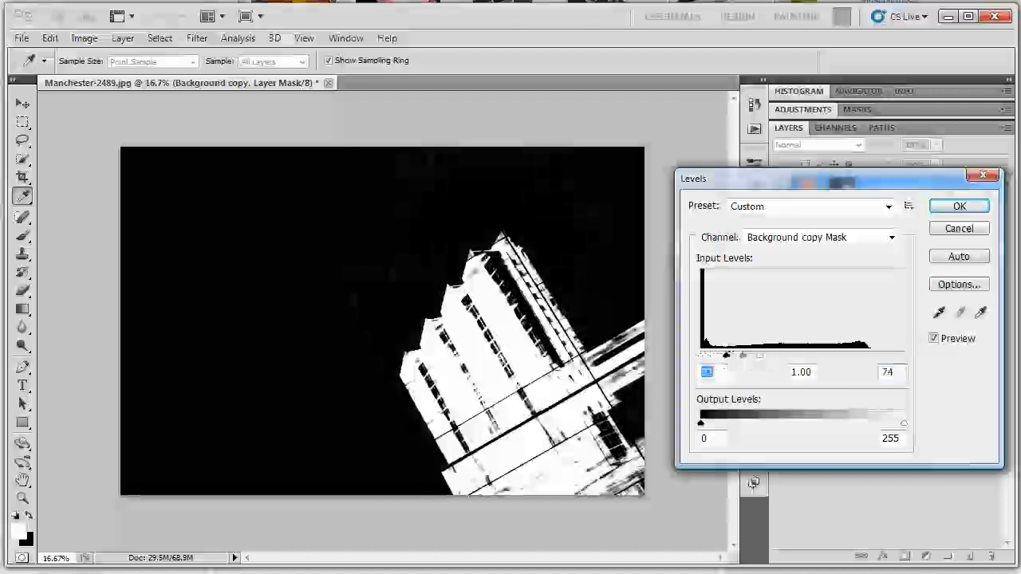
left_click(960, 207)
key("l")
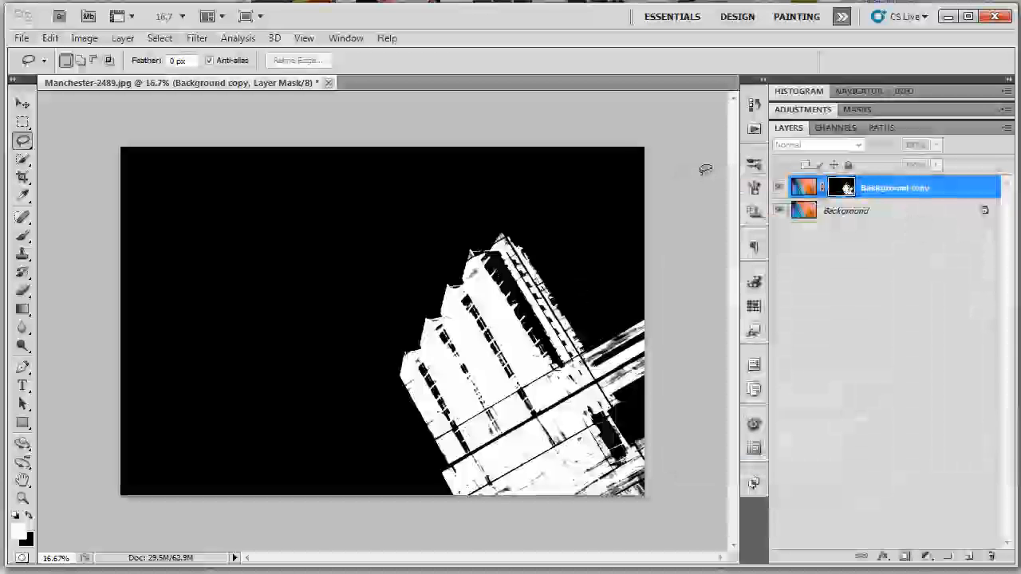
Examine the mask's edges and window details on the building reflection at 50% magnification.
key("ctrl+plus")
key("ctrl+plus")
key("ctrl+plus")
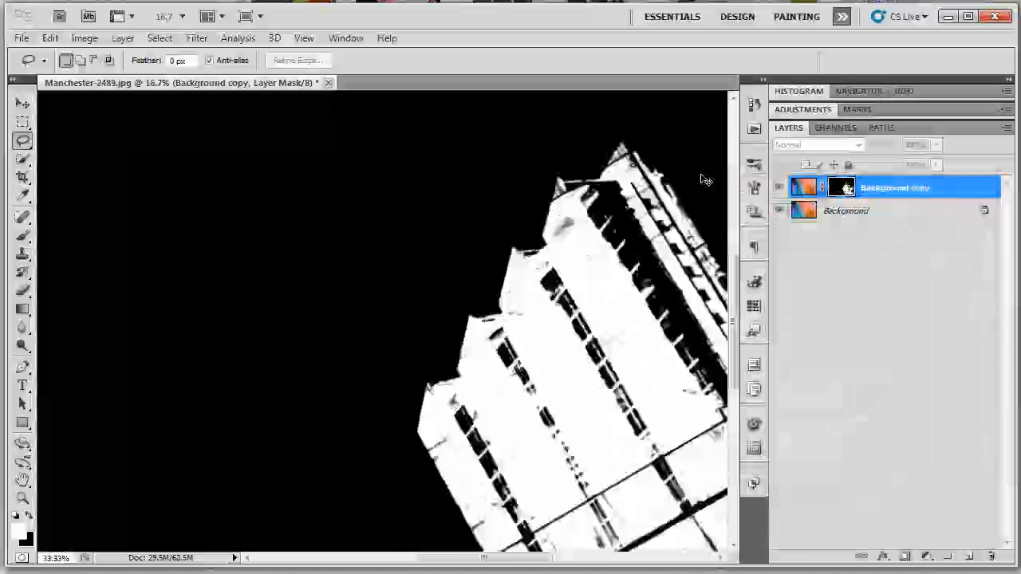
left_click_drag(611, 261, 323, 250)
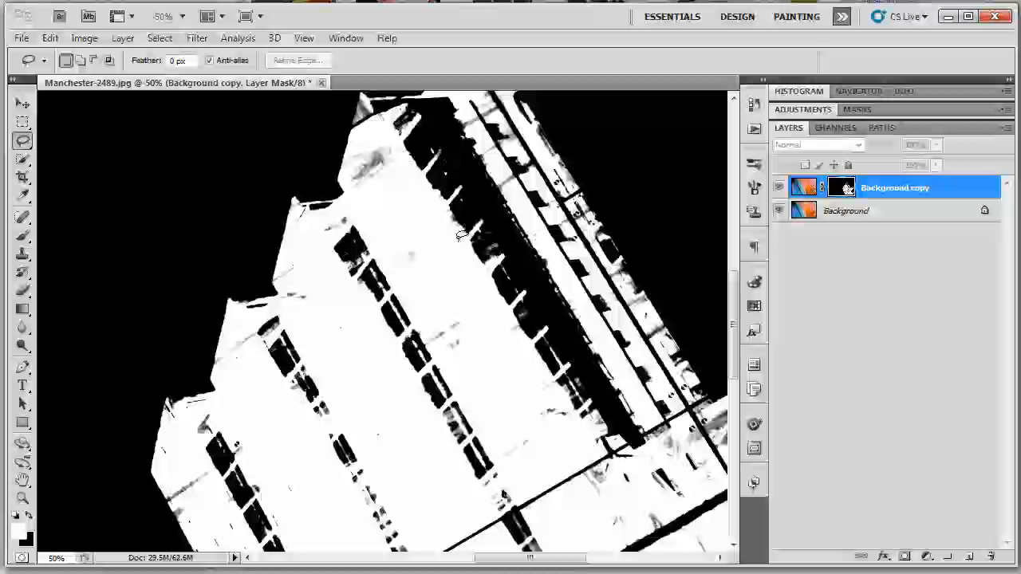
key("ctrl+minus")
key("ctrl+minus")
key("ctrl+minus")
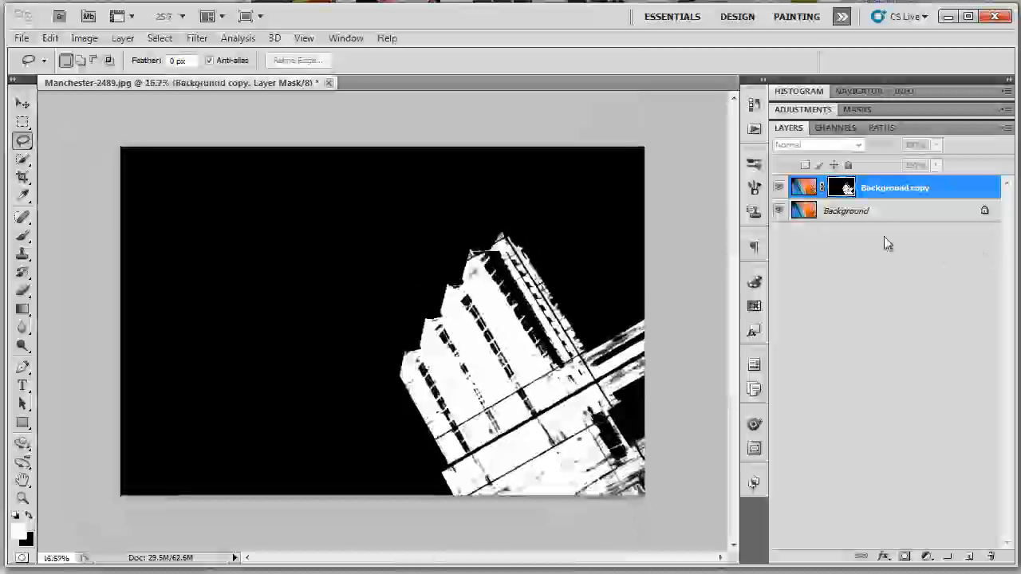
Return from the mask view to the full image and set the Background copy layer's blend mode to Multiply.
left_click(779, 190)
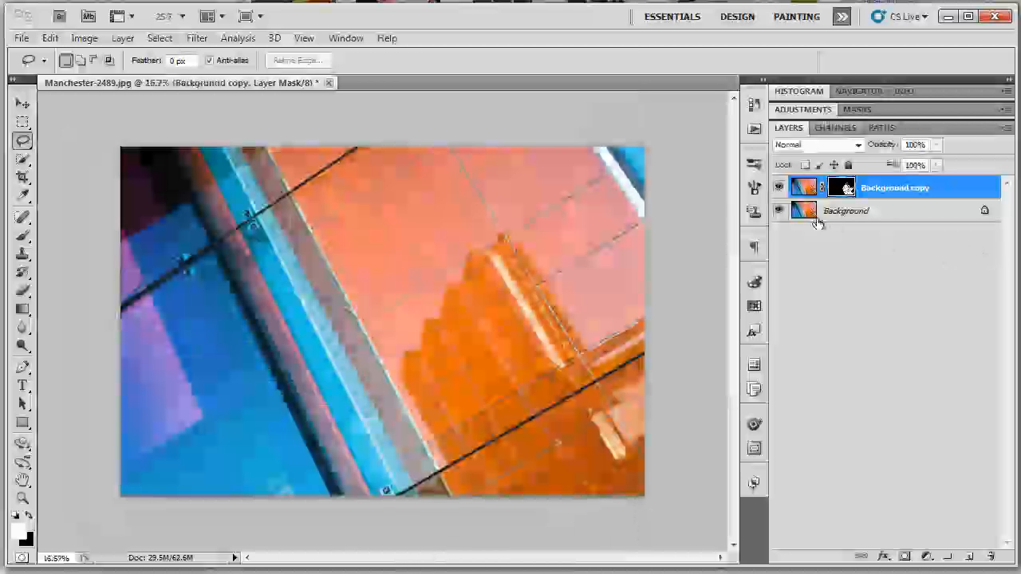
left_click(857, 146)
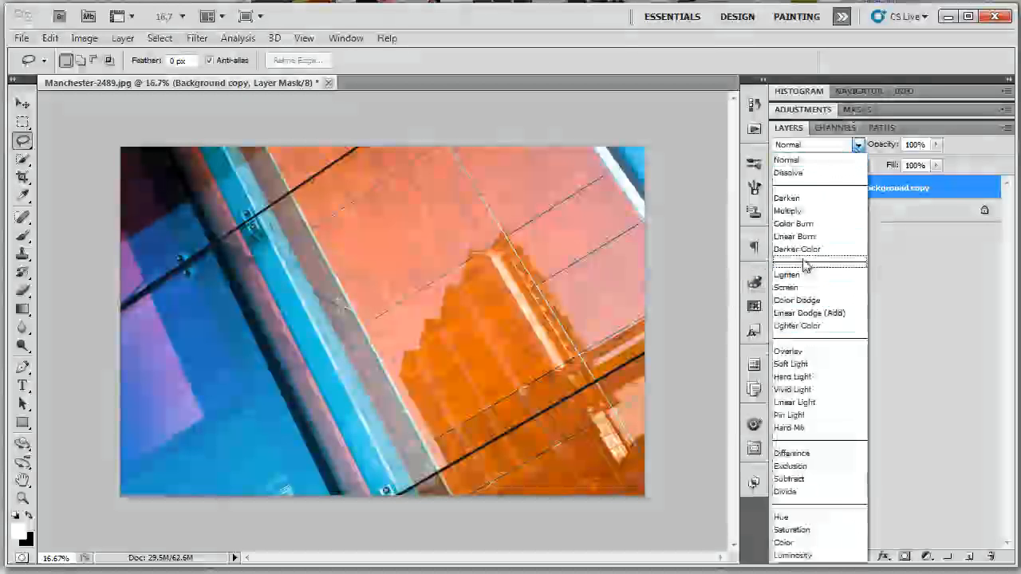
left_click(789, 211)
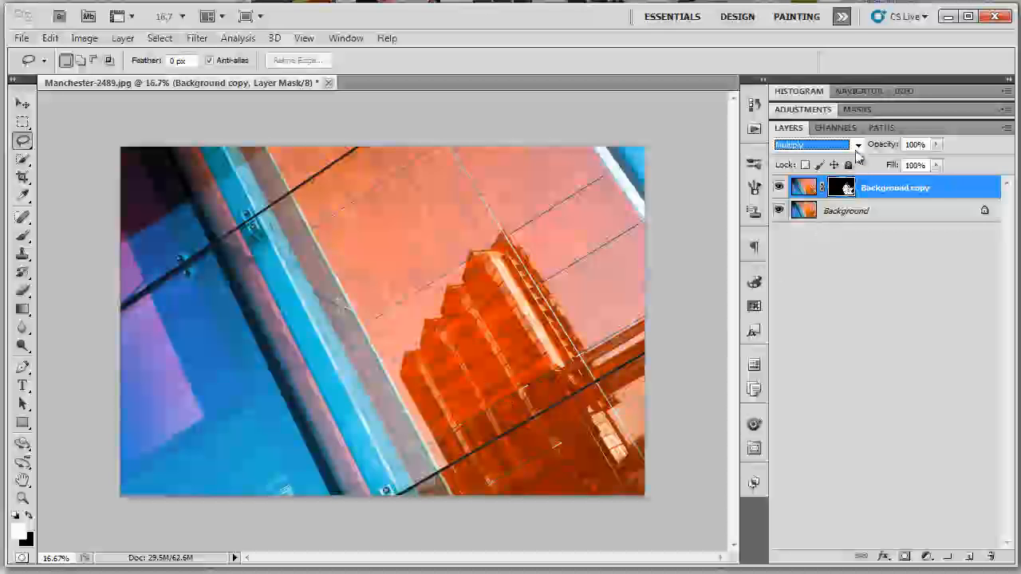
Desaturate the Background copy layer's image and check it with the Background layer briefly hidden.
left_click(804, 192)
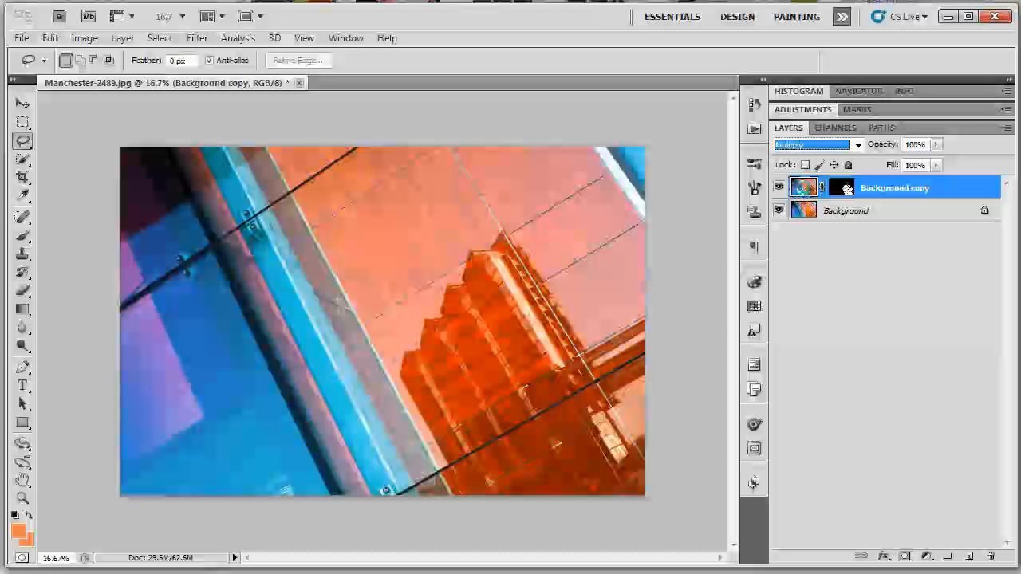
key("ctrl+shift+u")
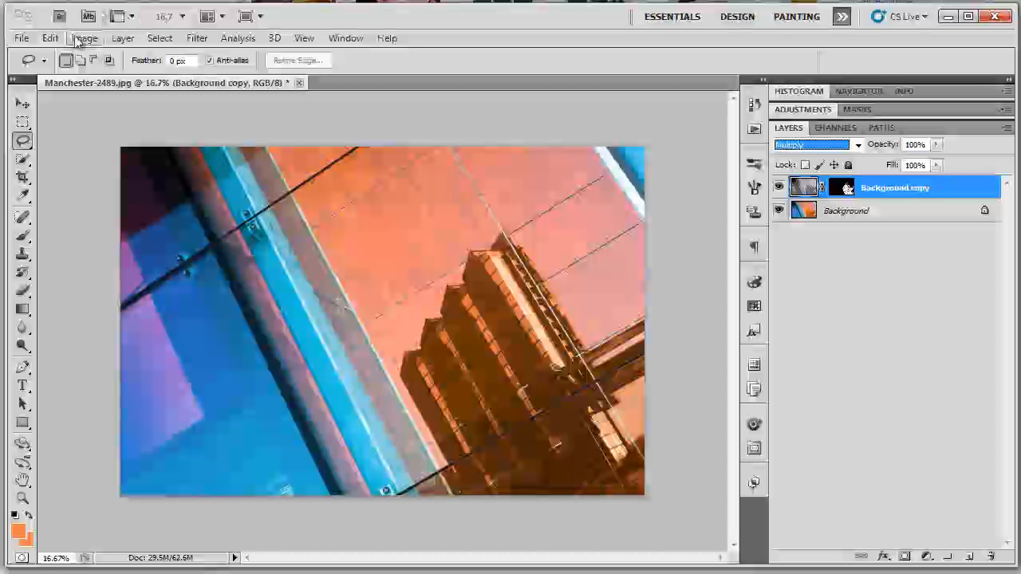
left_click(81, 39)
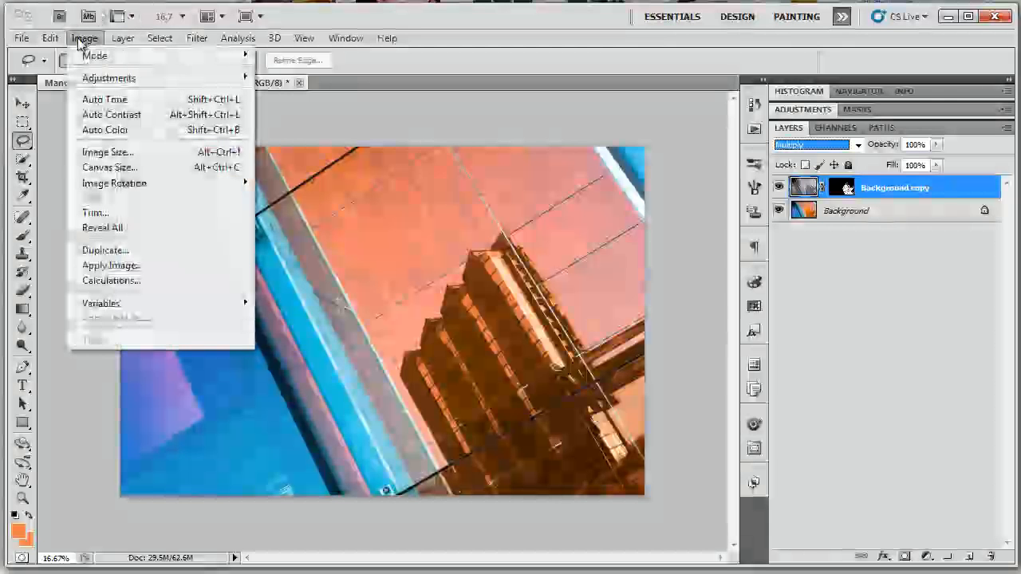
mouse_move(90, 55)
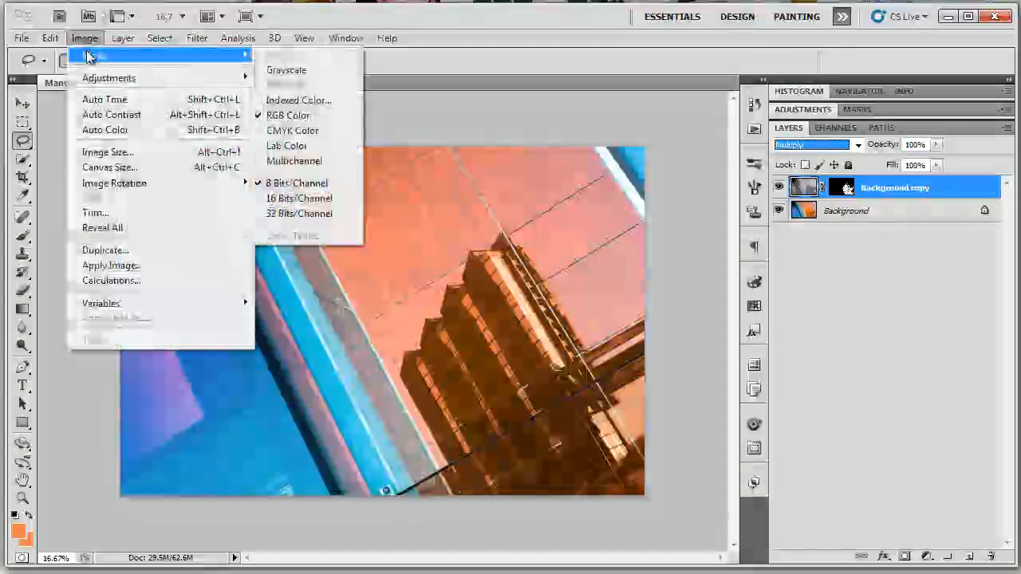
mouse_move(82, 82)
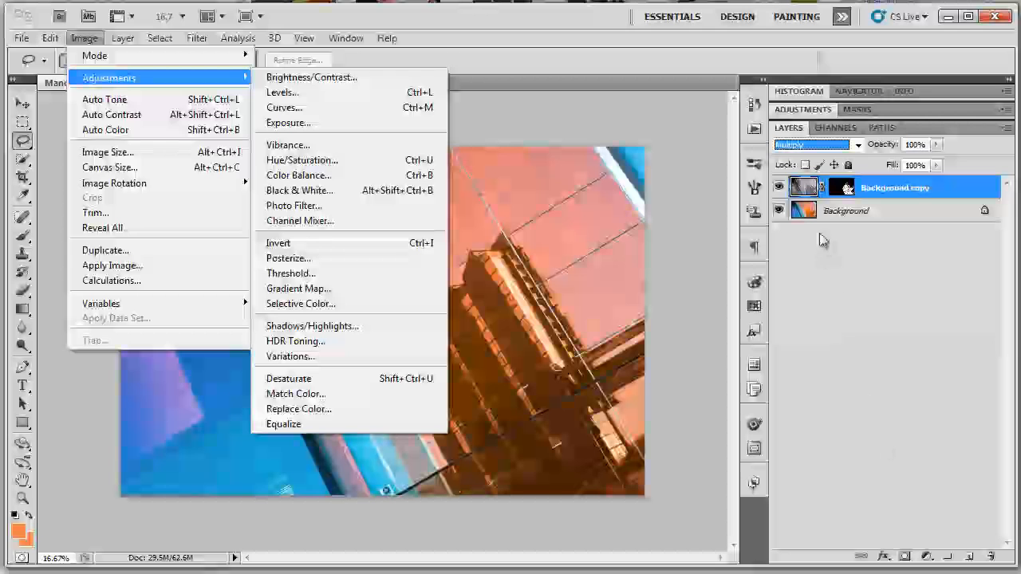
left_click(817, 279)
left_click(817, 278)
left_click(779, 210)
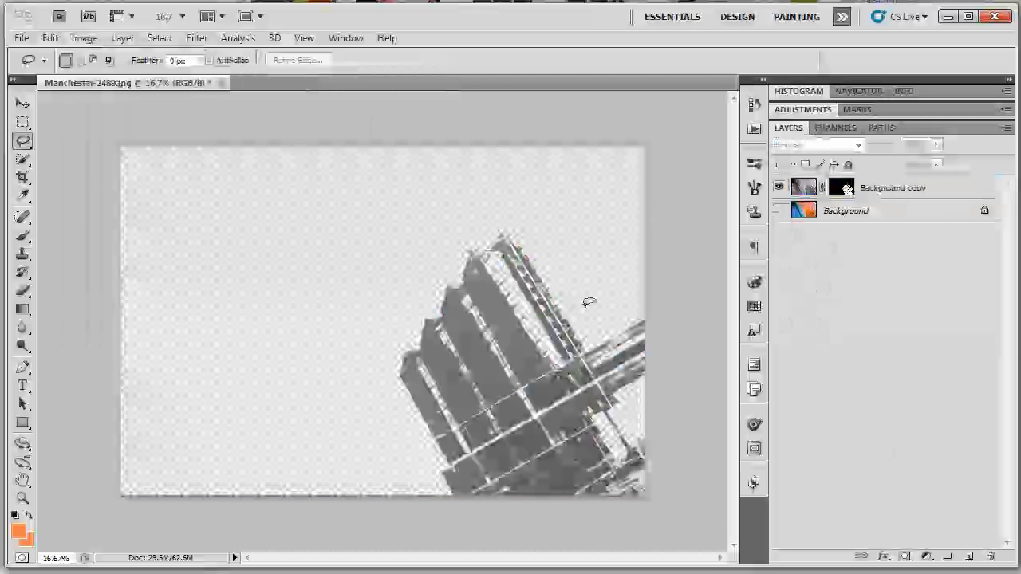
left_click(779, 211)
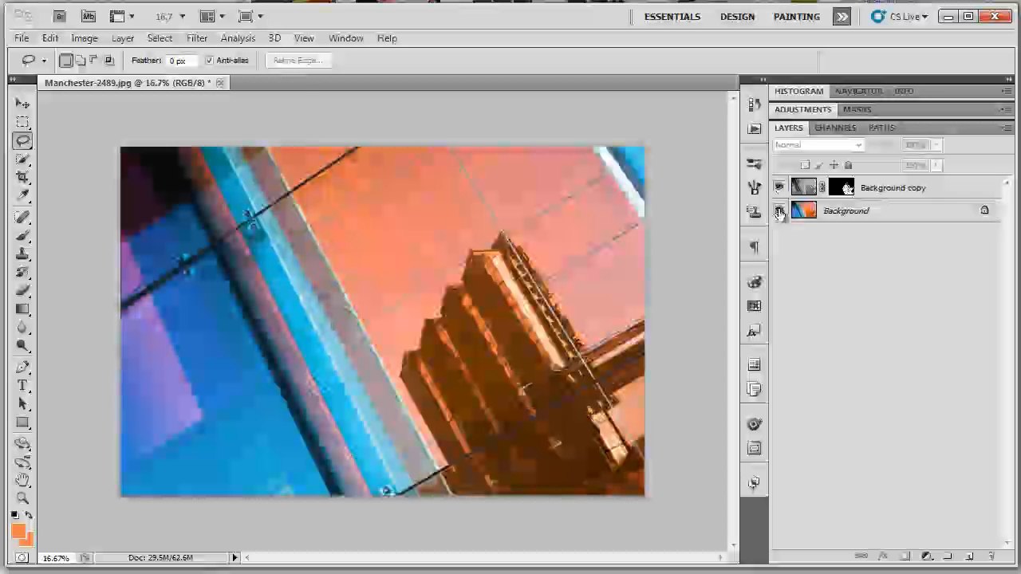
Undo the desaturation by reverting to the Blending Change history state.
left_click(802, 189)
left_click(754, 105)
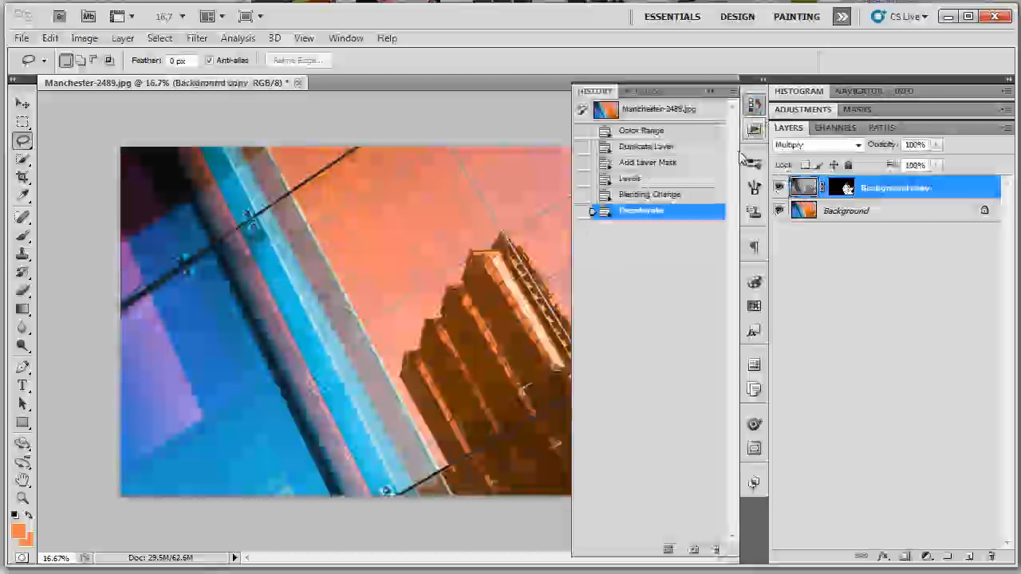
left_click(661, 198)
left_click(827, 290)
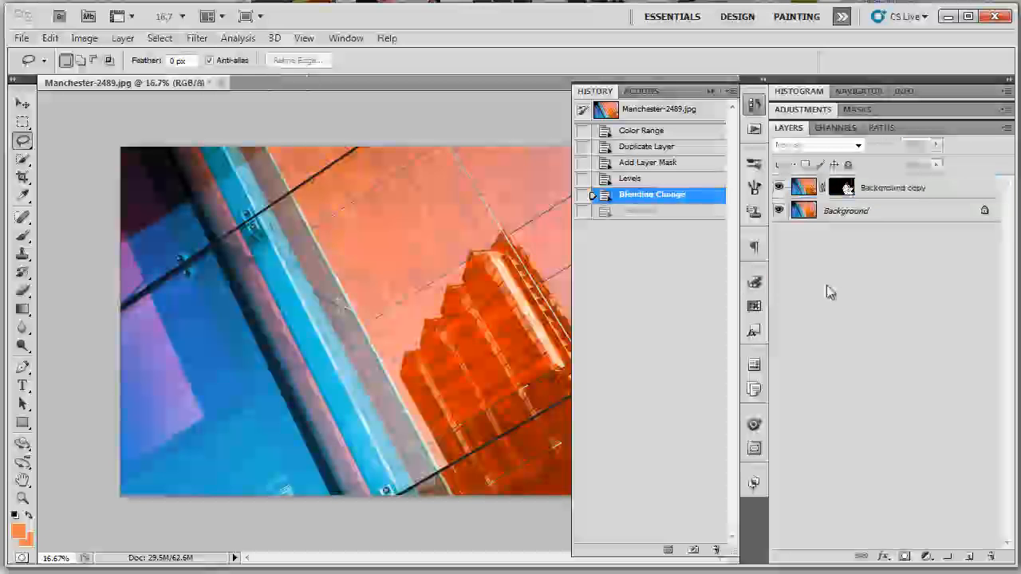
left_click(711, 94)
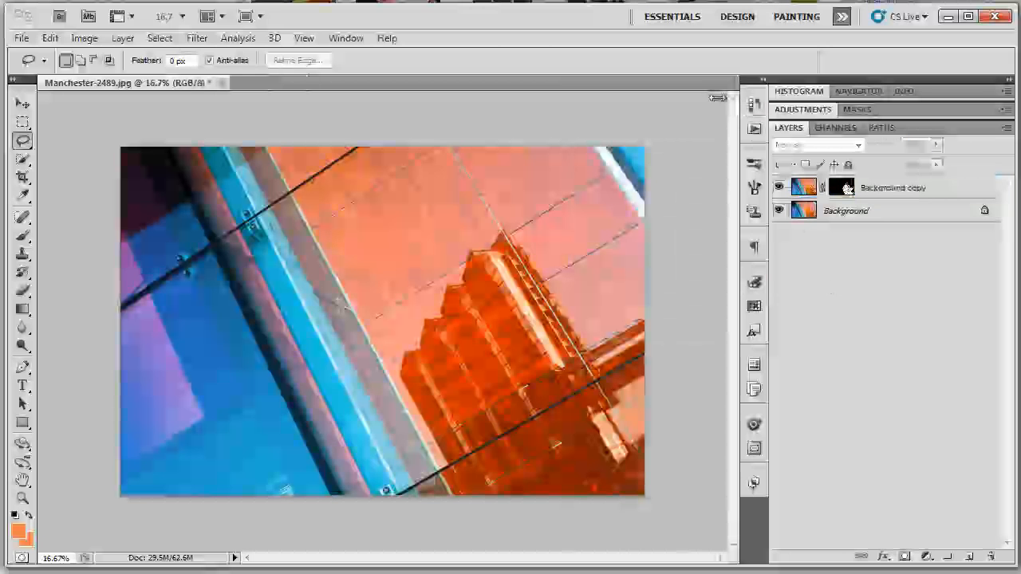
Duplicate the Background copy Mask channel as a new alpha channel.
left_click(794, 190)
left_click(836, 128)
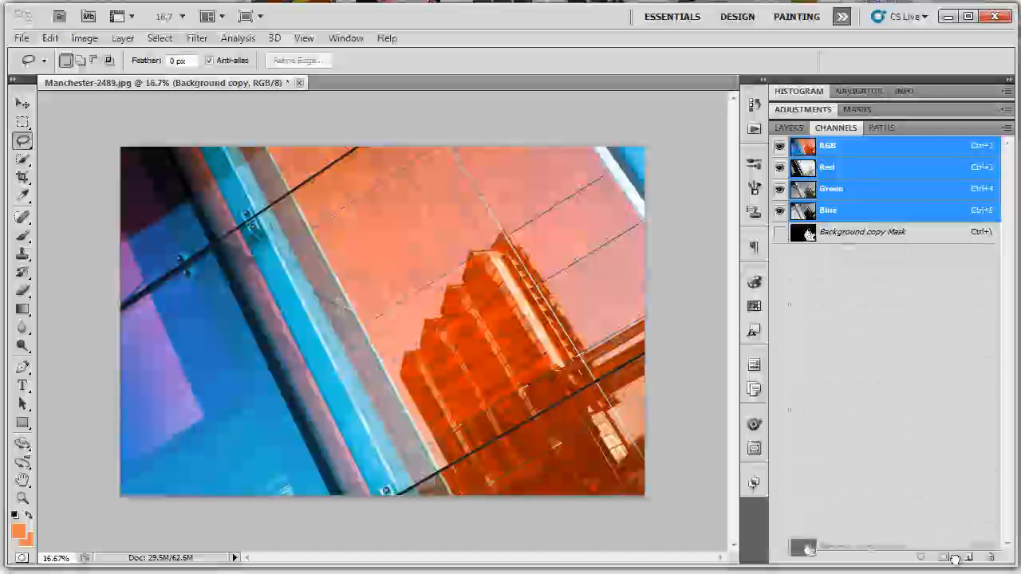
left_click_drag(971, 562, 967, 557)
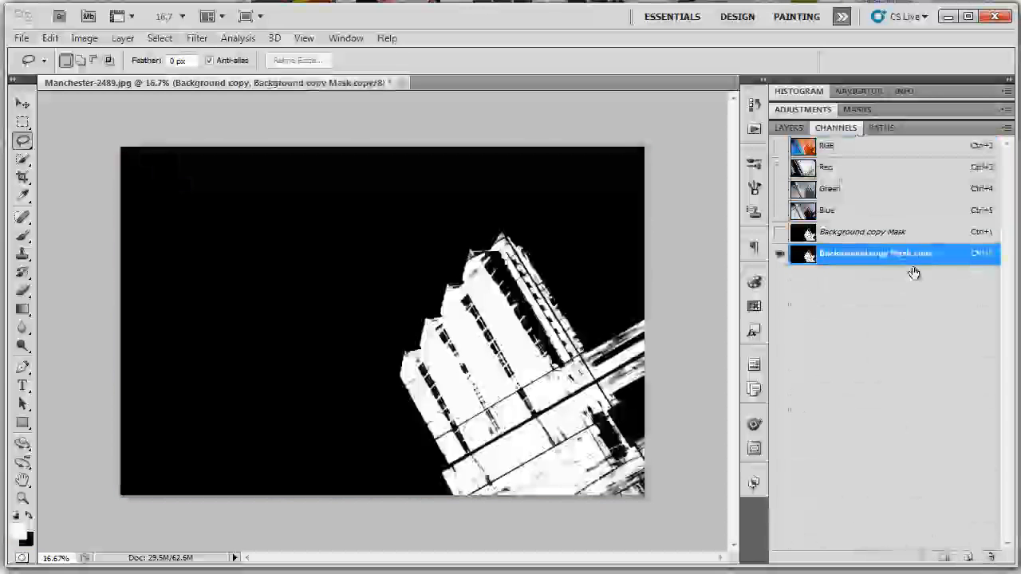
Rename the duplicated mask channel Islington and return to the composite RGB image.
double_click(869, 253)
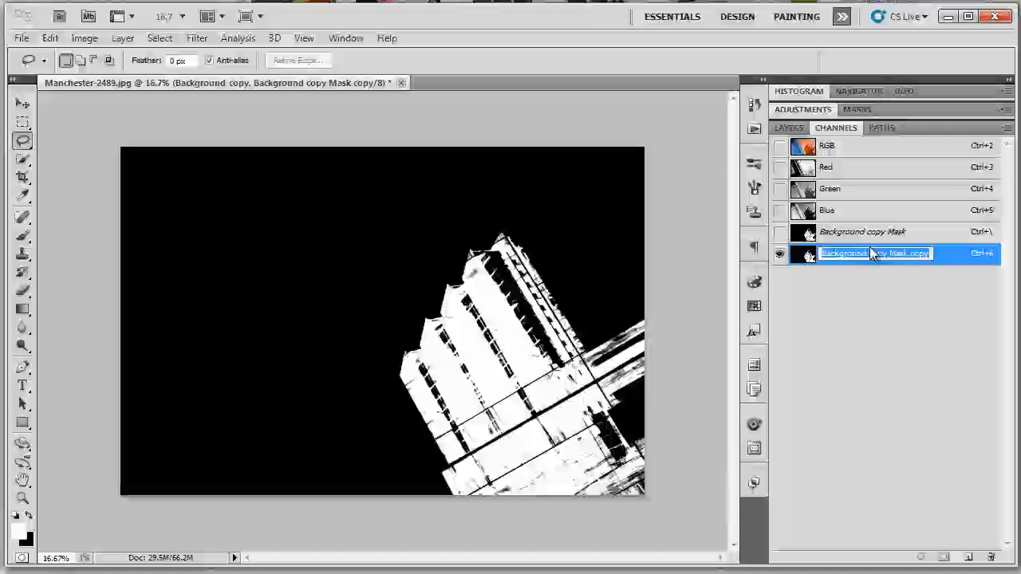
type("Islin")
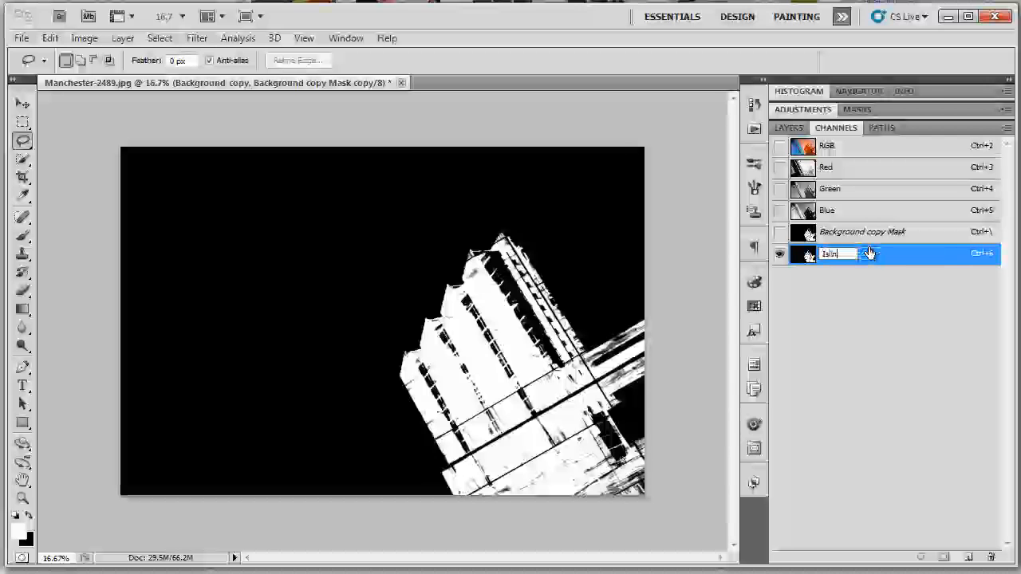
type("gtonm")
key("BackSpace")
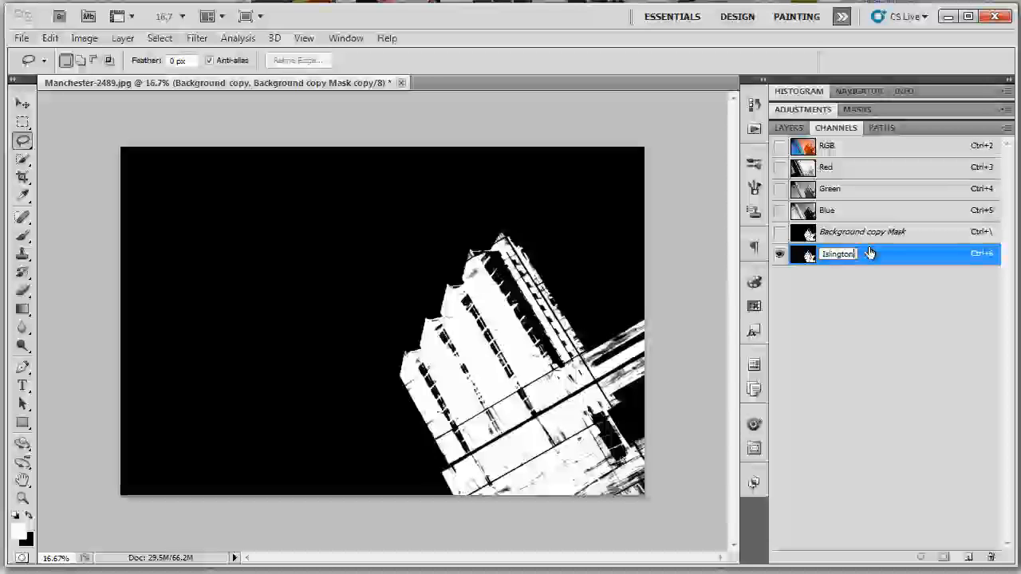
key("Return")
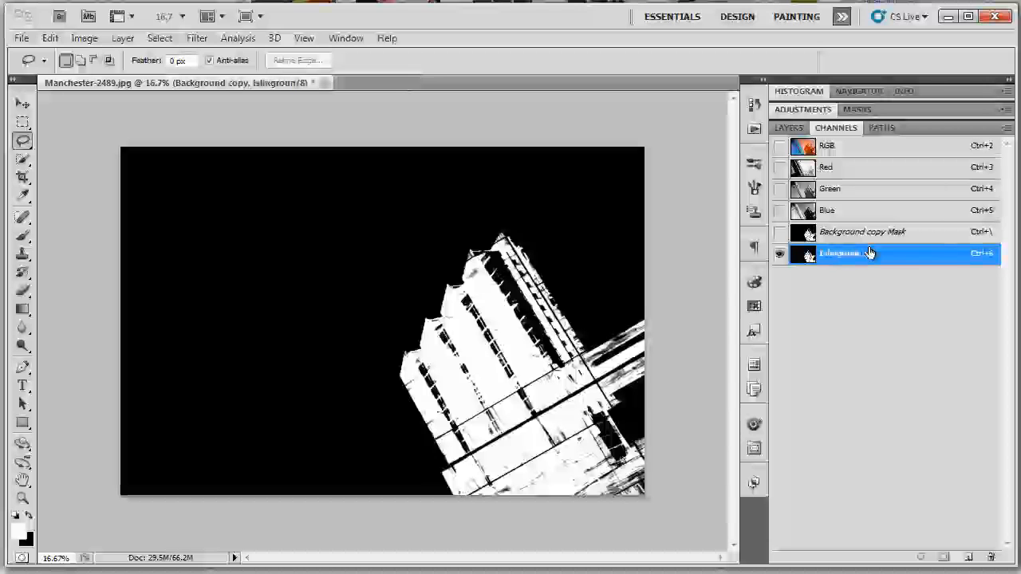
left_click(838, 148)
left_click(788, 128)
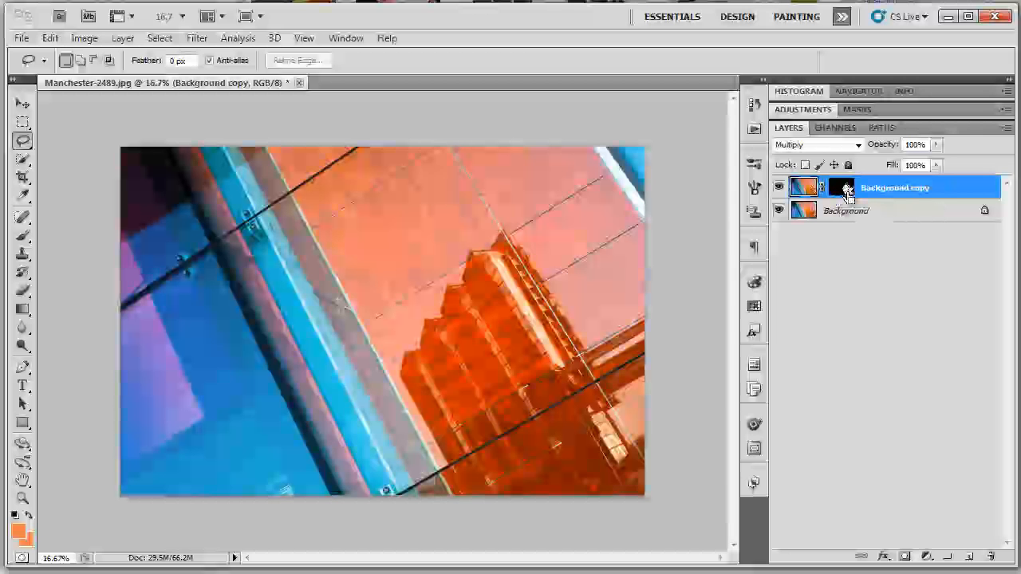
Load the Background copy mask as a selection and add a Hue/Saturation adjustment layer with hue +12 and saturation +94.
left_click(847, 195, "ctrl")
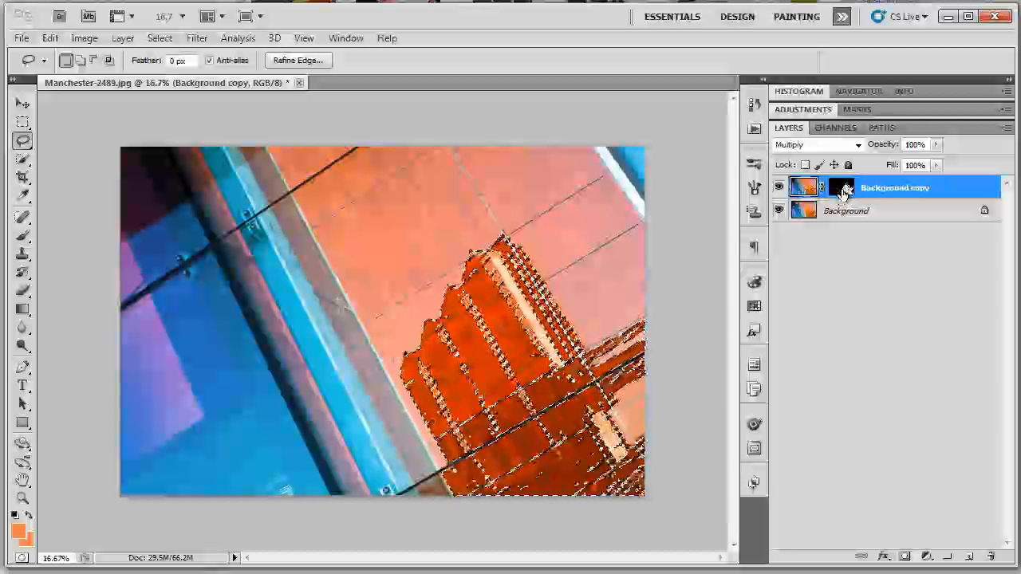
left_click(822, 109)
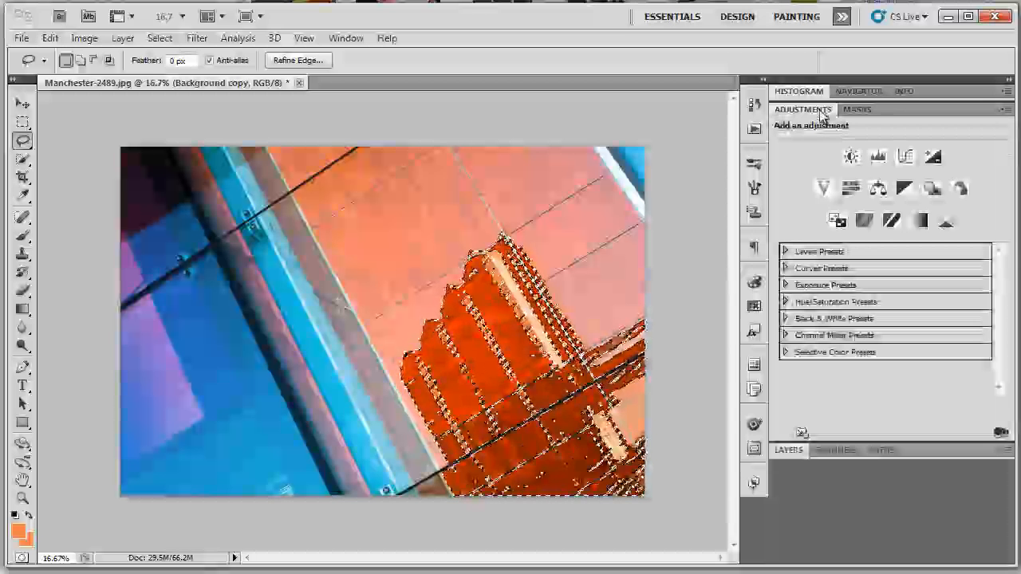
left_click(850, 187)
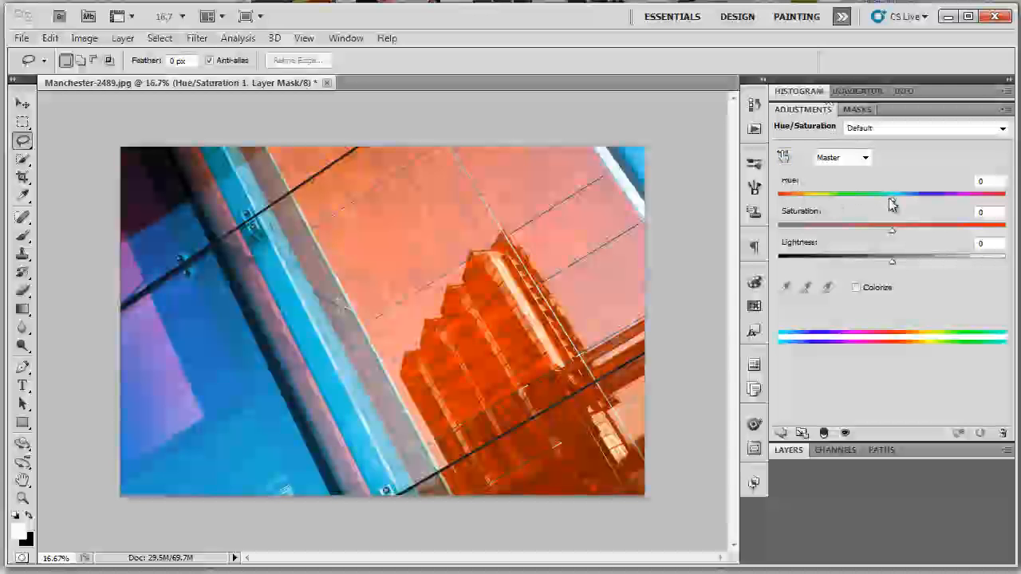
left_click_drag(892, 203, 1001, 259)
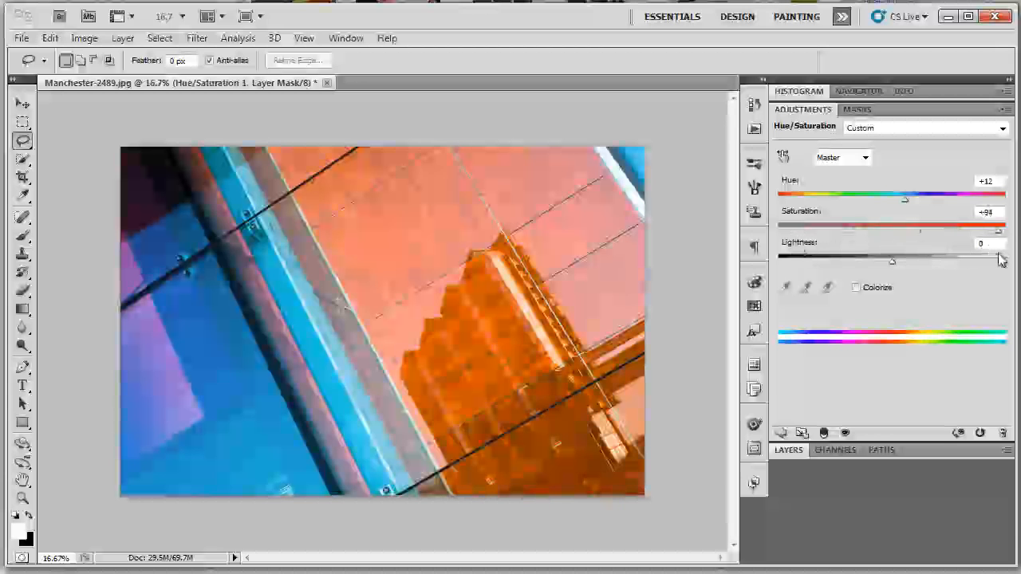
View the Hue/Saturation 1 layer's mask on its own, return to the image, and invert the mask.
left_click(791, 451)
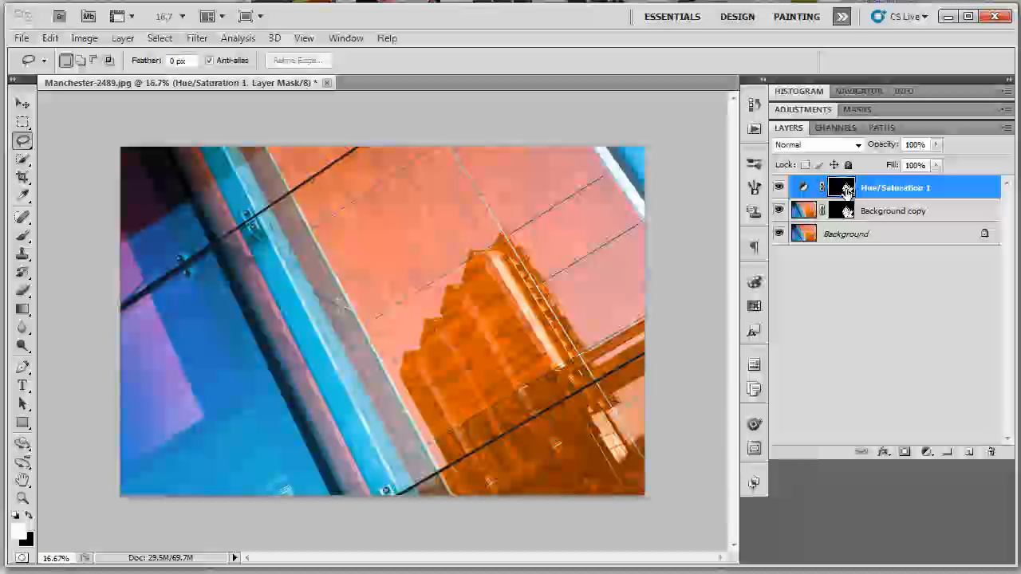
left_click(845, 191, "alt")
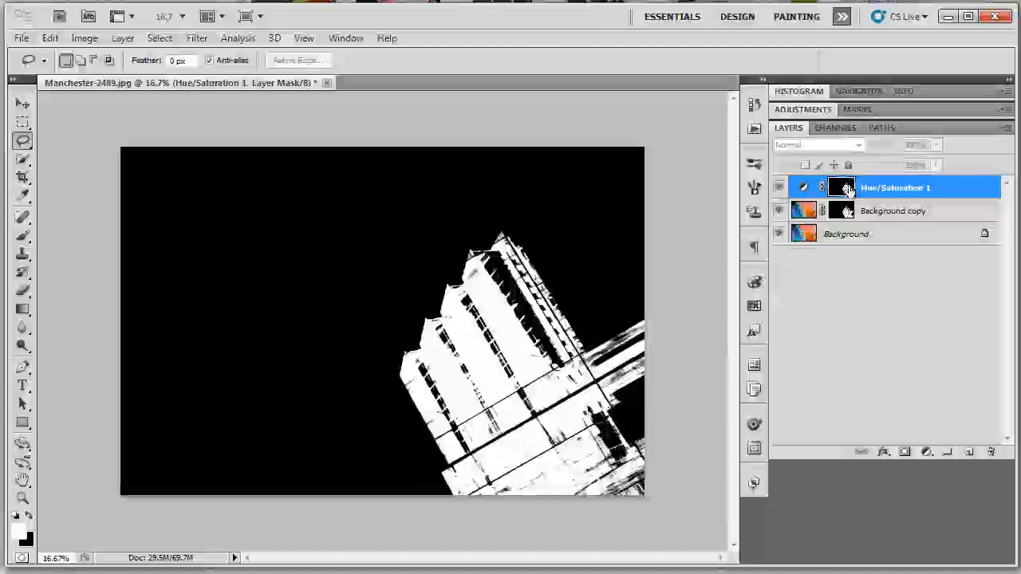
left_click(848, 190, "alt")
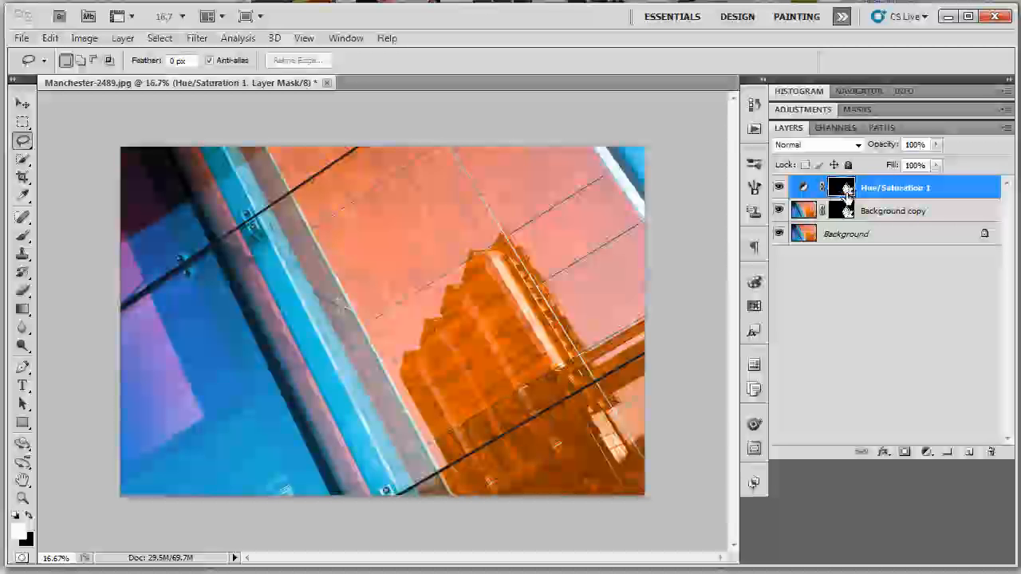
key("ctrl+i")
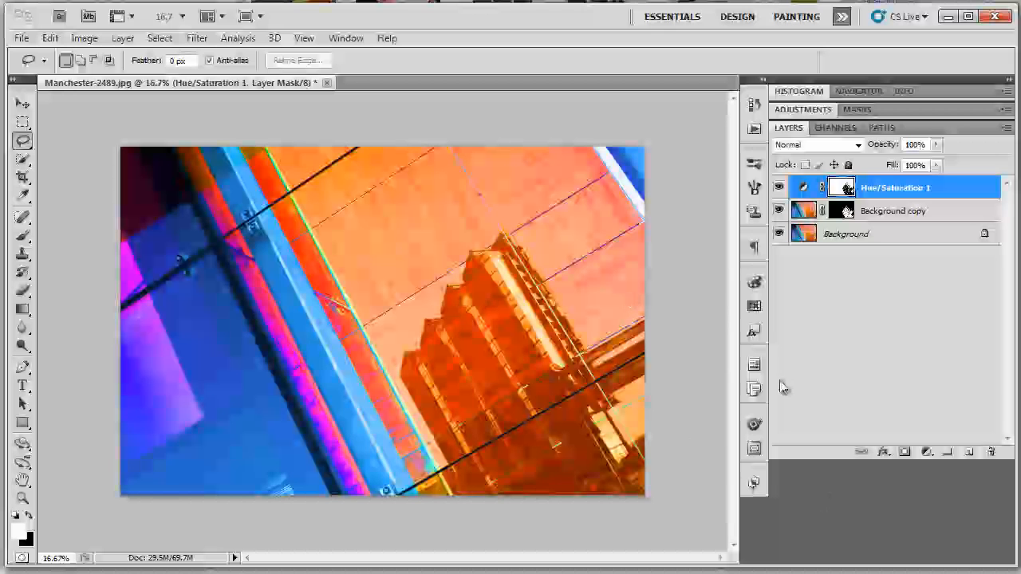
Create a history snapshot of the current state and compare it with the original Manchester-2489.jpg state.
left_click(754, 104)
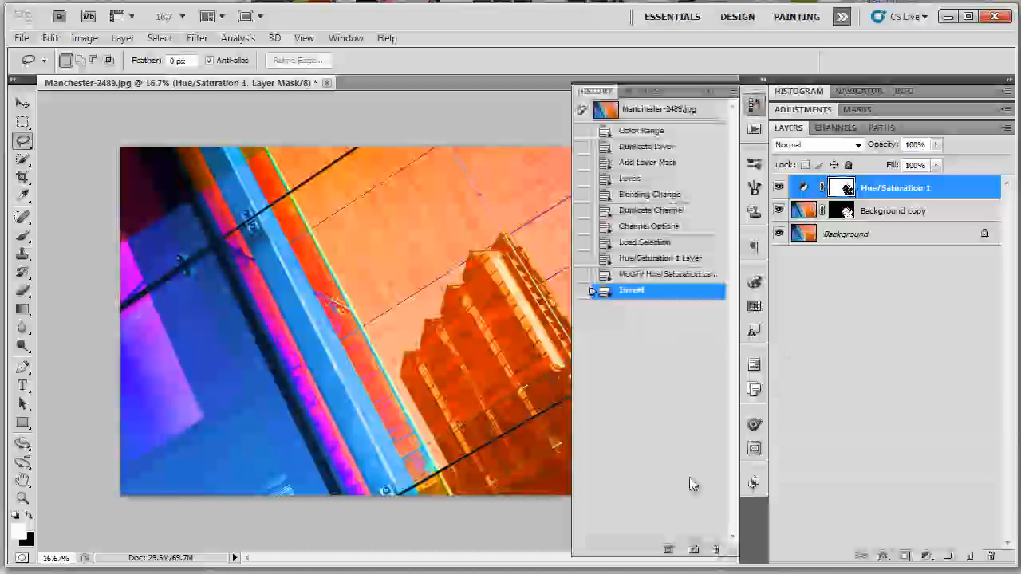
left_click(691, 550)
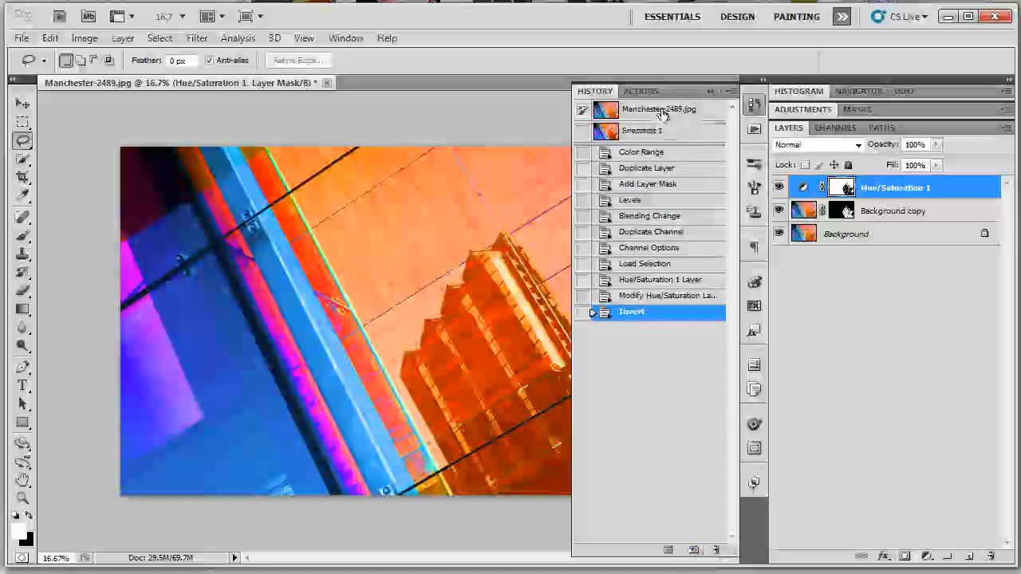
left_click(680, 110)
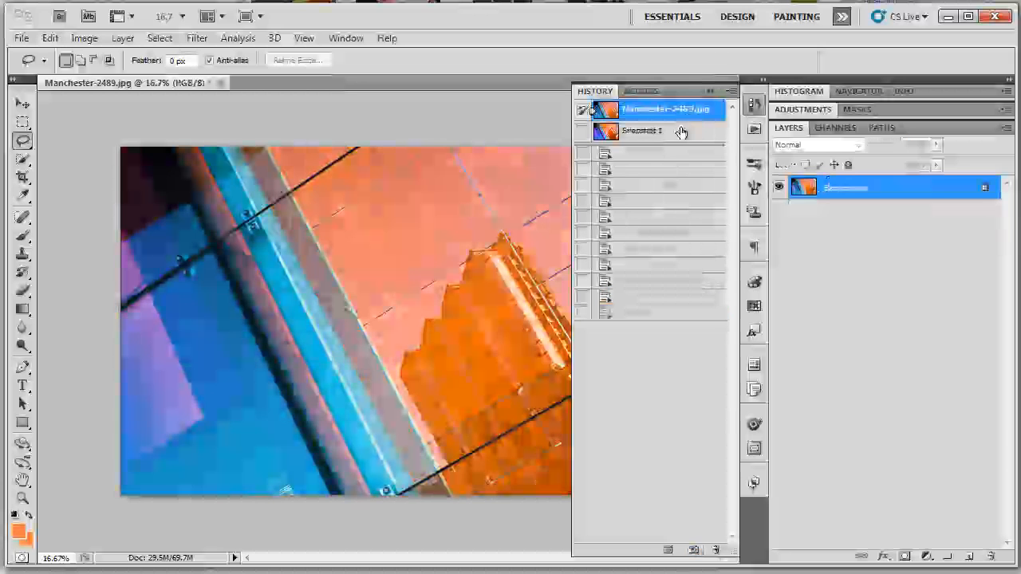
left_click(676, 138)
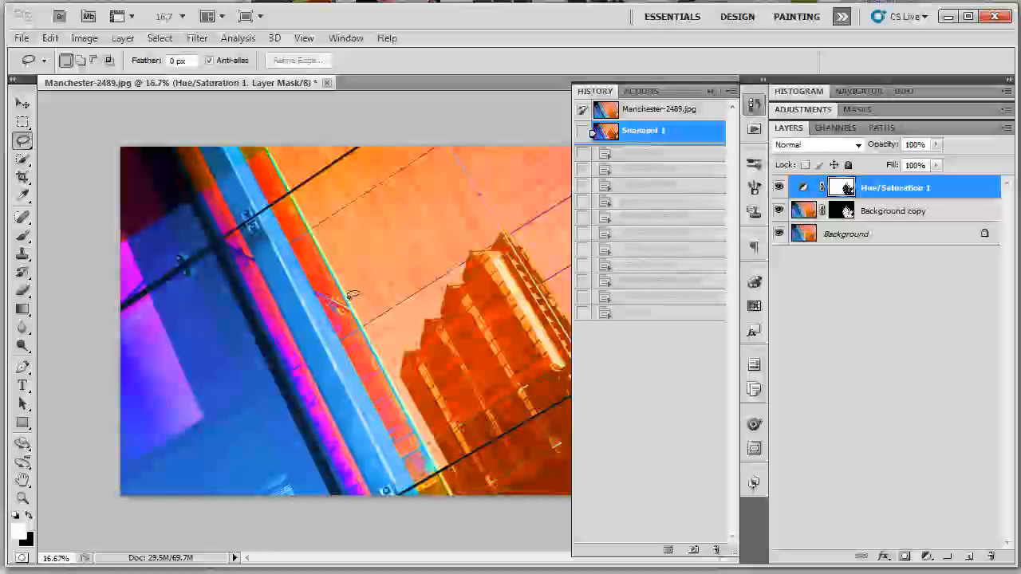
left_click(712, 92)
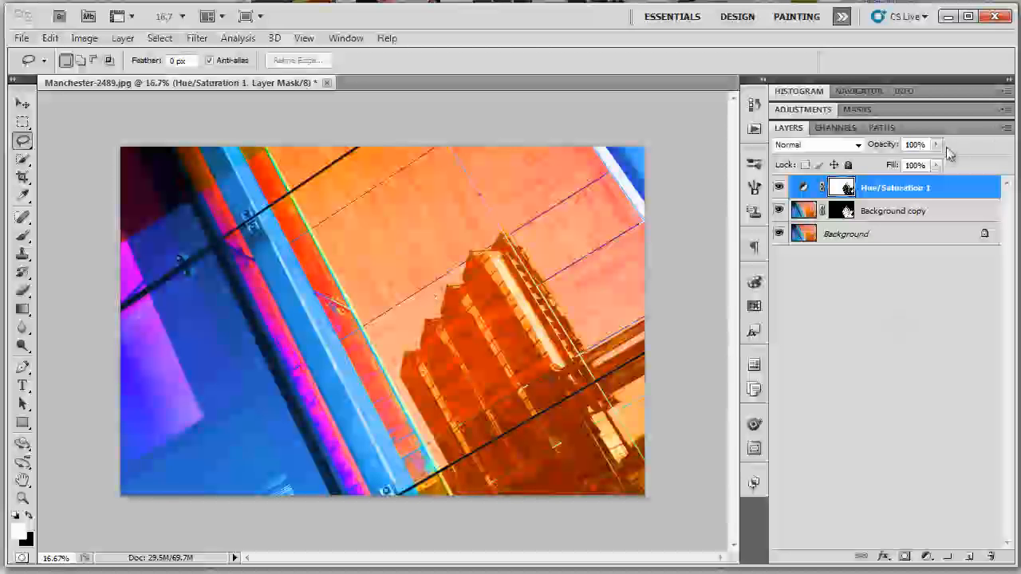
Reduce the Hue/Saturation 1 layer's opacity to 46%.
left_click_drag(937, 144, 896, 167)
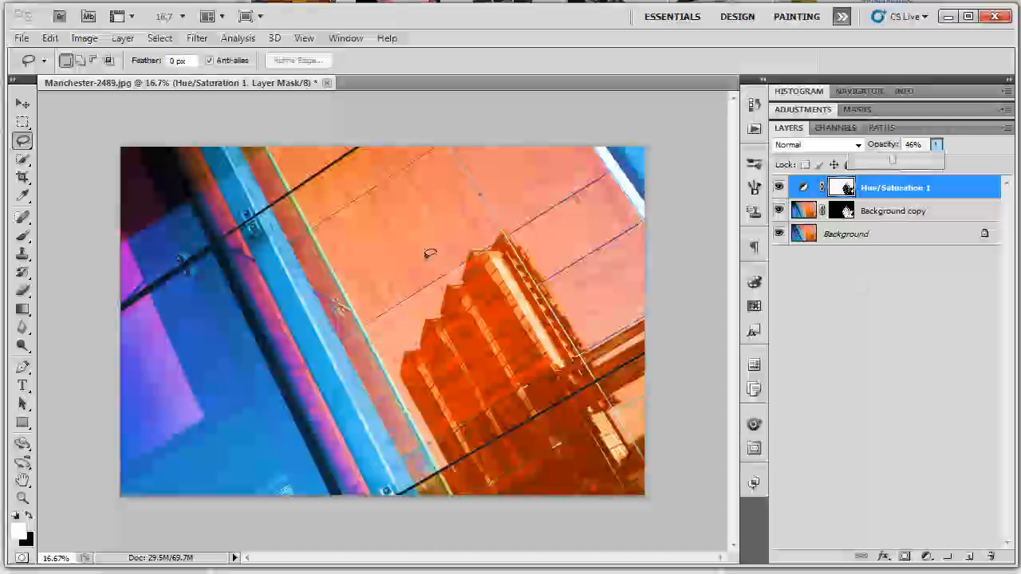
left_click(160, 38)
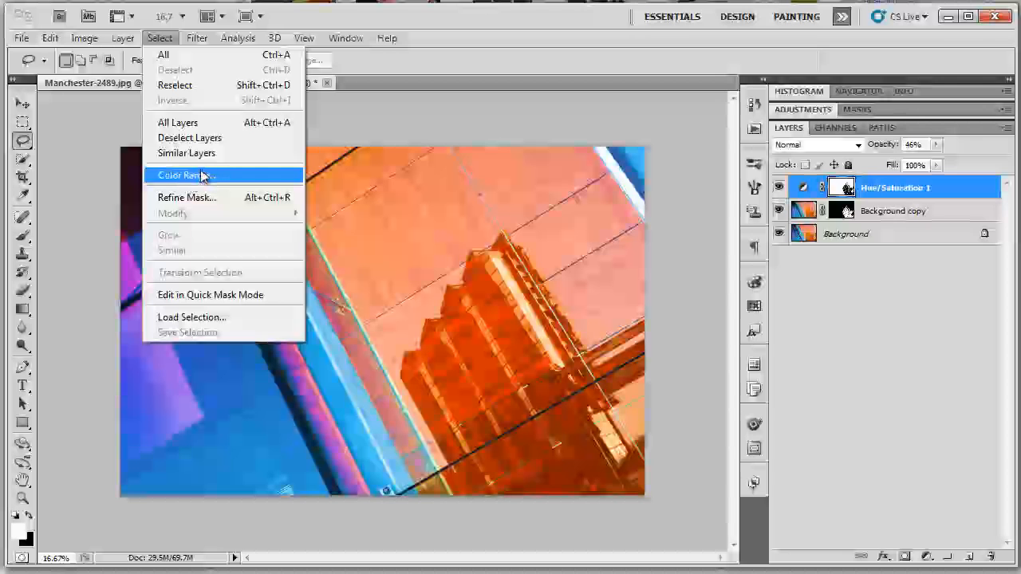
left_click(358, 121)
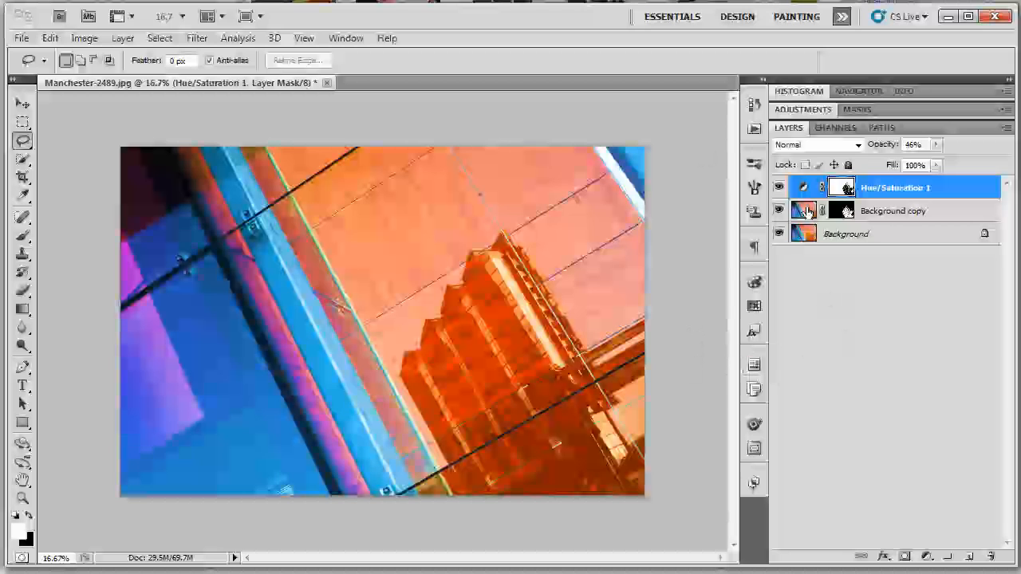
Flatten the image into a single Background layer, checking the channels before and after flattening.
left_click(829, 129)
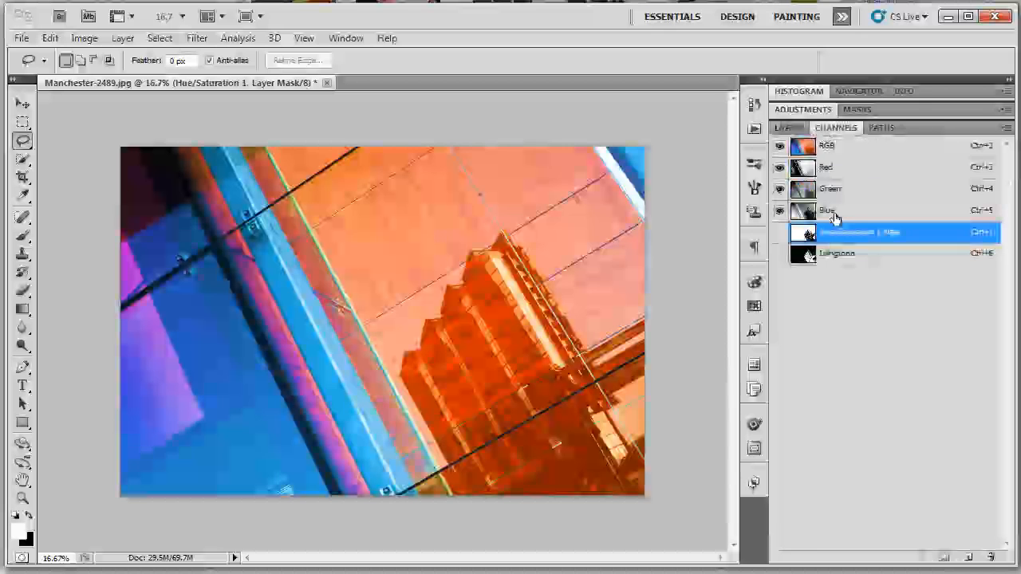
left_click(789, 128)
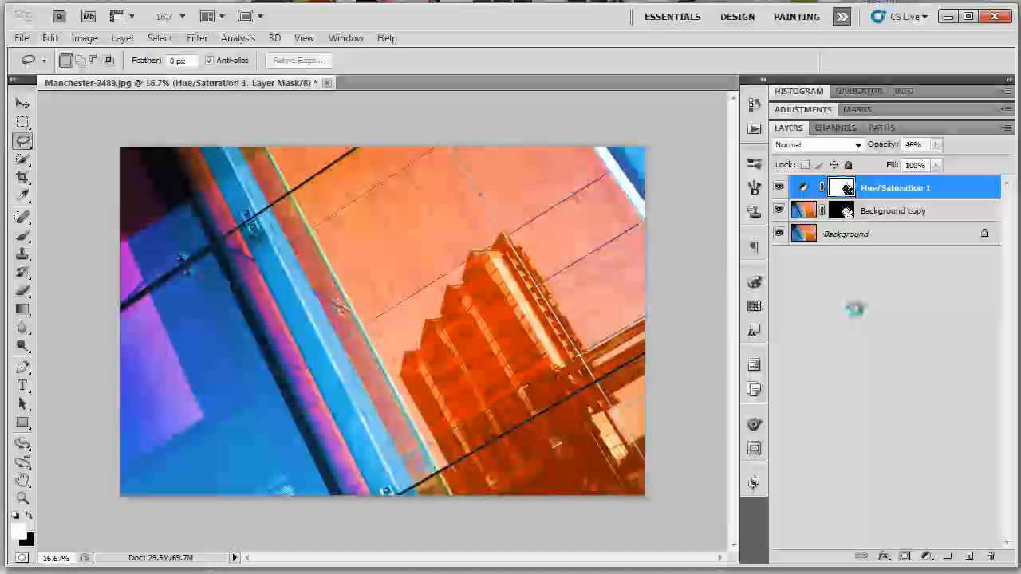
left_click(846, 129)
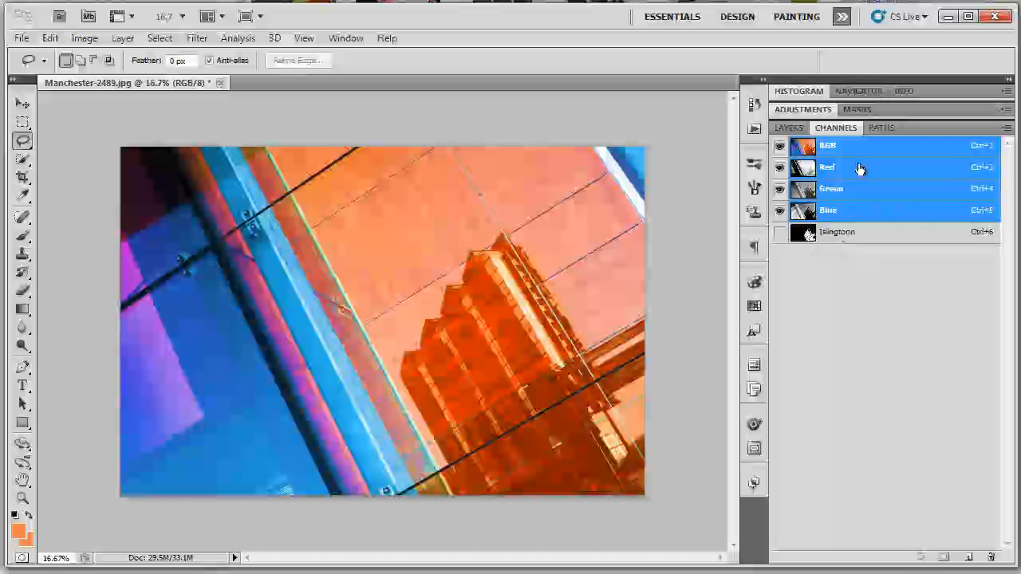
left_click(789, 128)
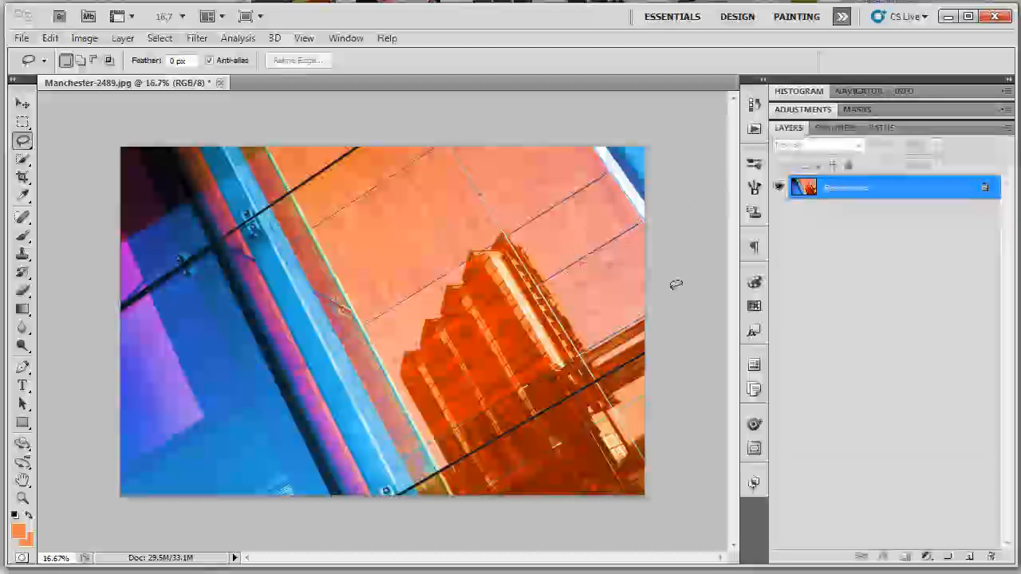